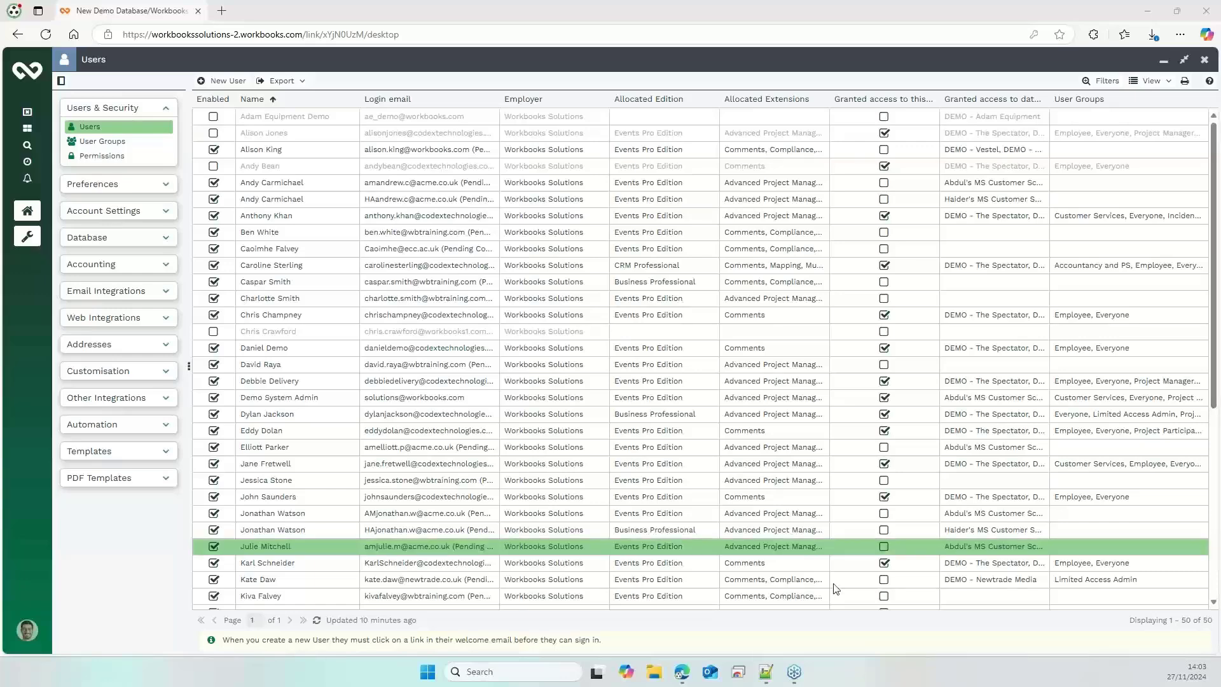
Open the Customer Services employee's user record and review its licence, own organisations, capabilities, API keys, databases and groups
{"action": "left_click", "coordinate": [324, 469]}
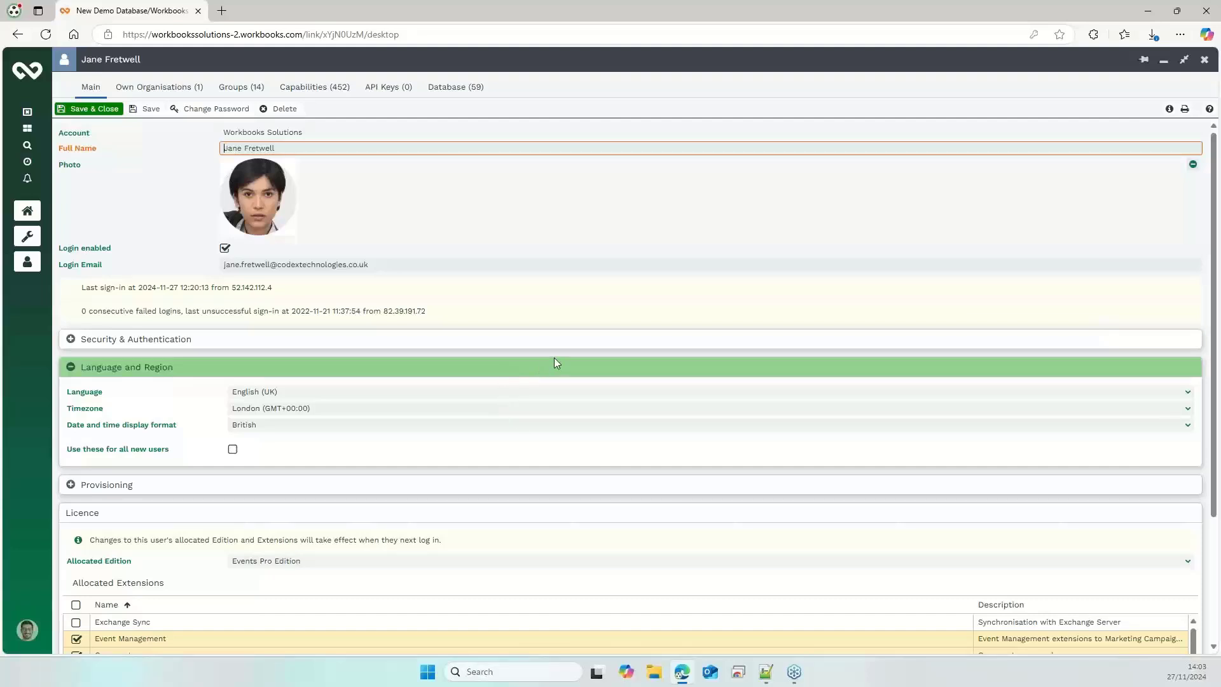
{"action": "scroll", "coordinate": [554, 358], "scroll_direction": "down", "scroll_amount": 2}
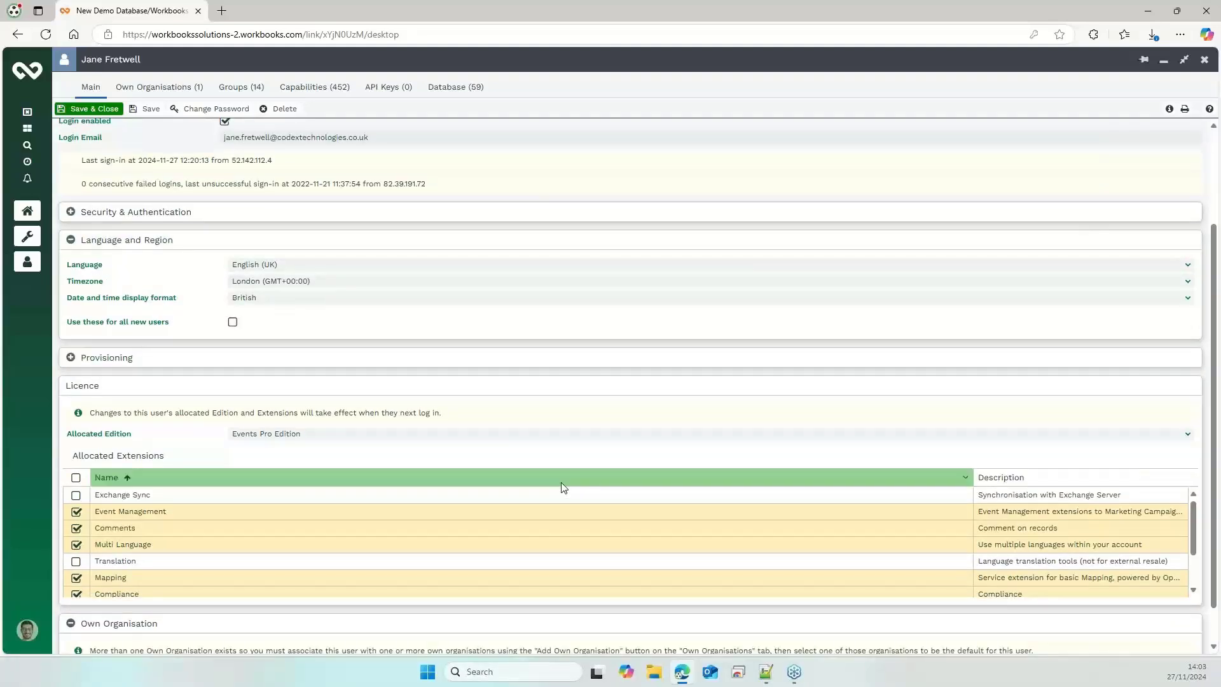
{"action": "scroll", "coordinate": [563, 488], "scroll_direction": "up", "scroll_amount": 3}
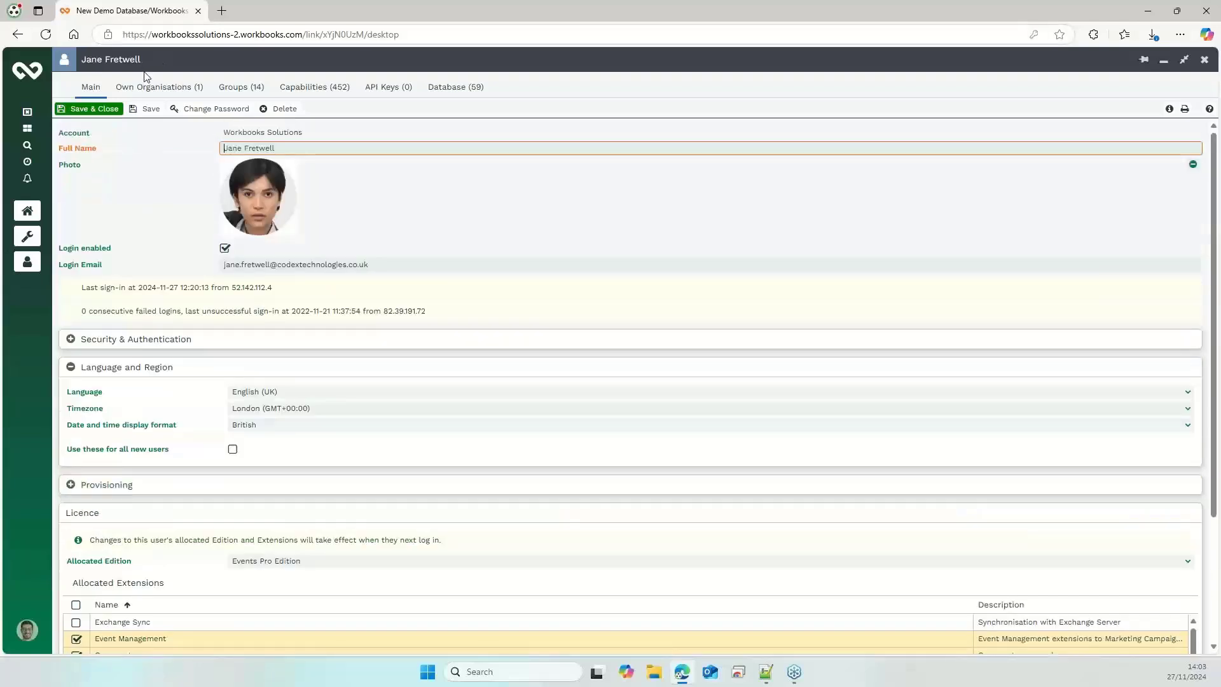
{"action": "left_click", "coordinate": [149, 89]}
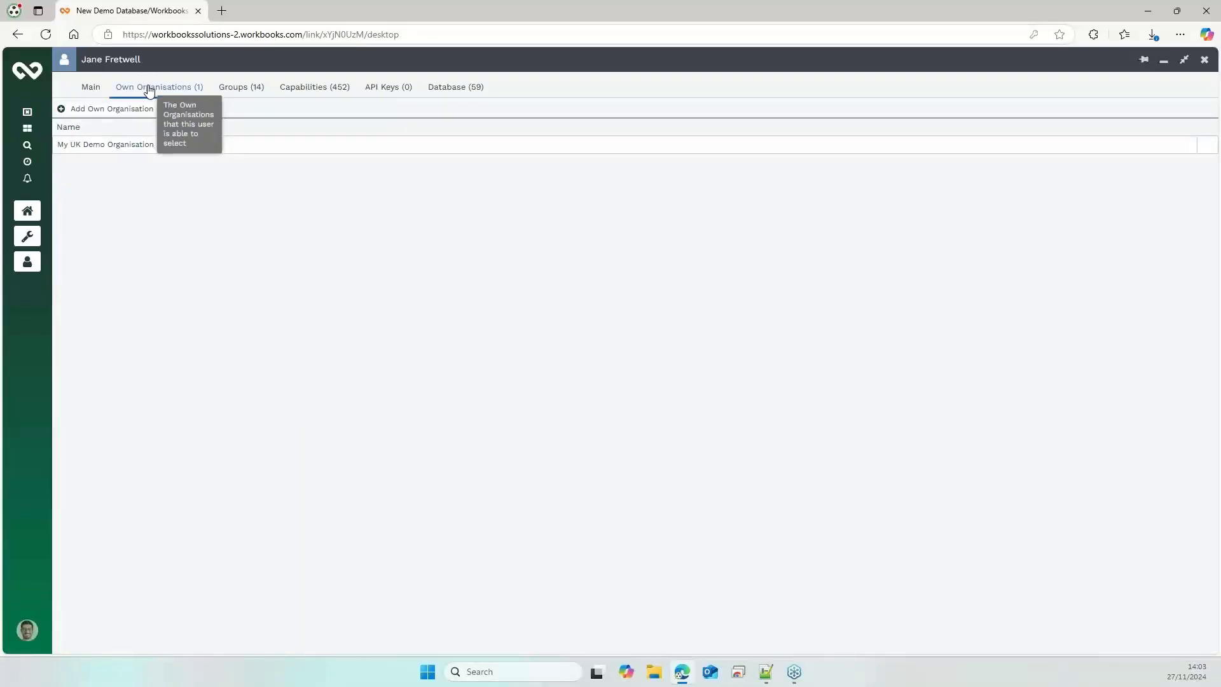
{"action": "left_click", "coordinate": [325, 89]}
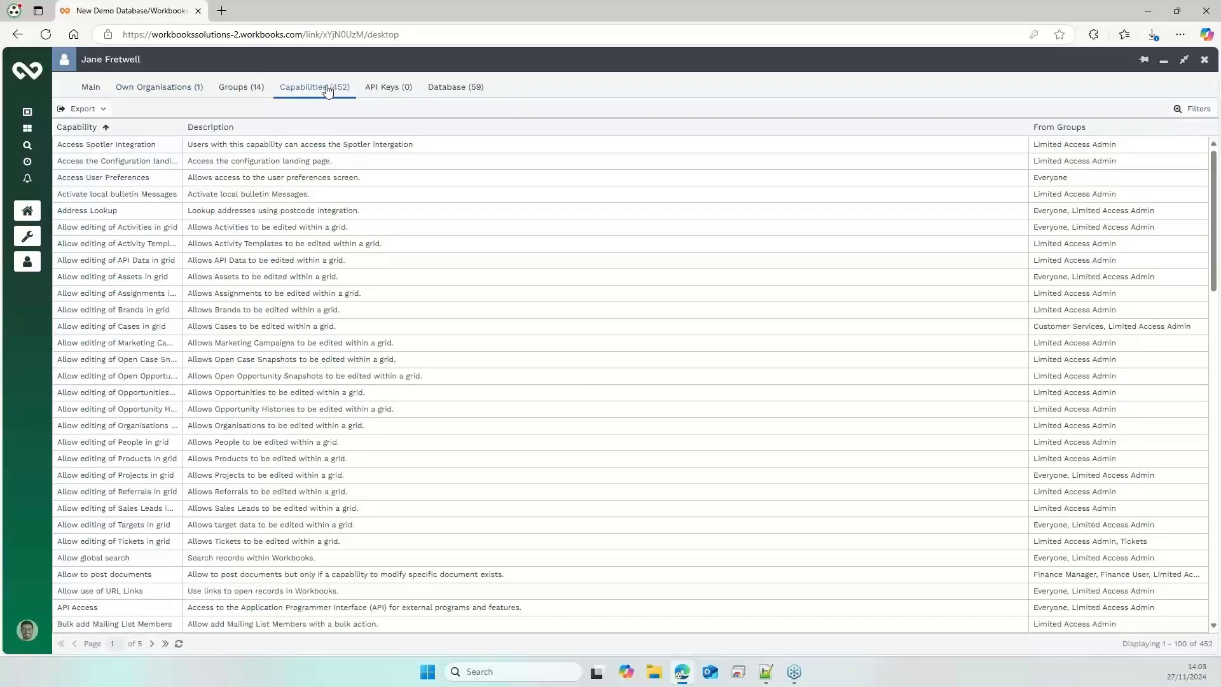
{"action": "left_click", "coordinate": [401, 90]}
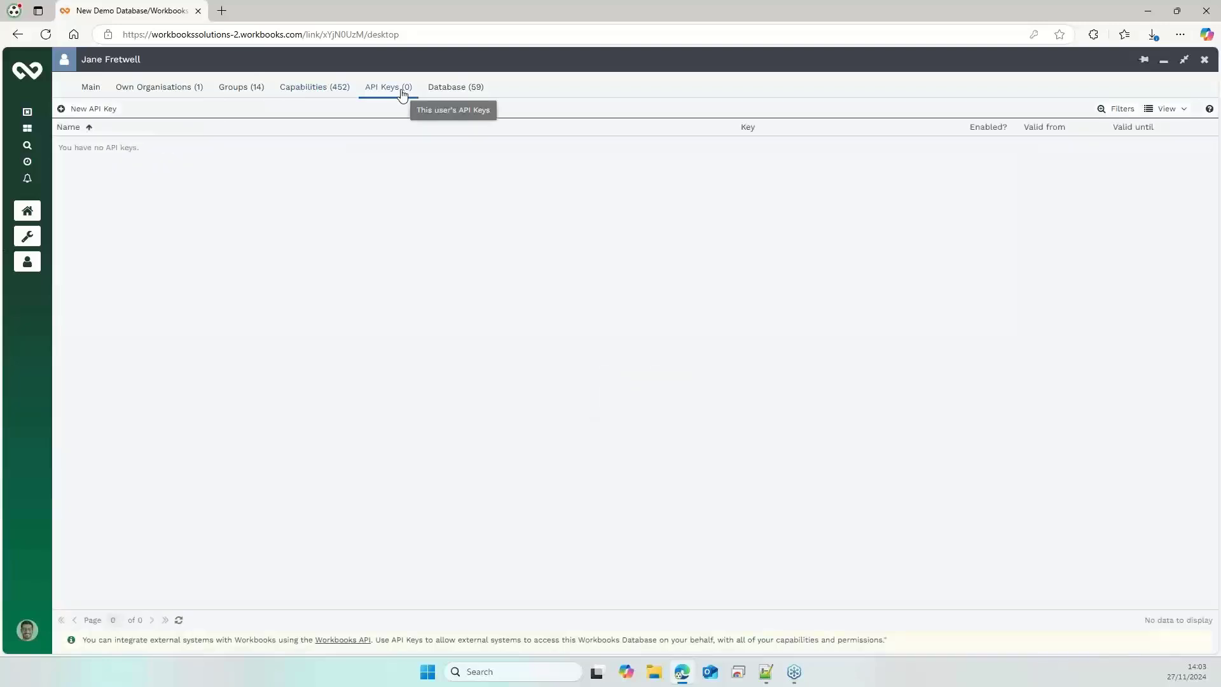
{"action": "left_click", "coordinate": [437, 94]}
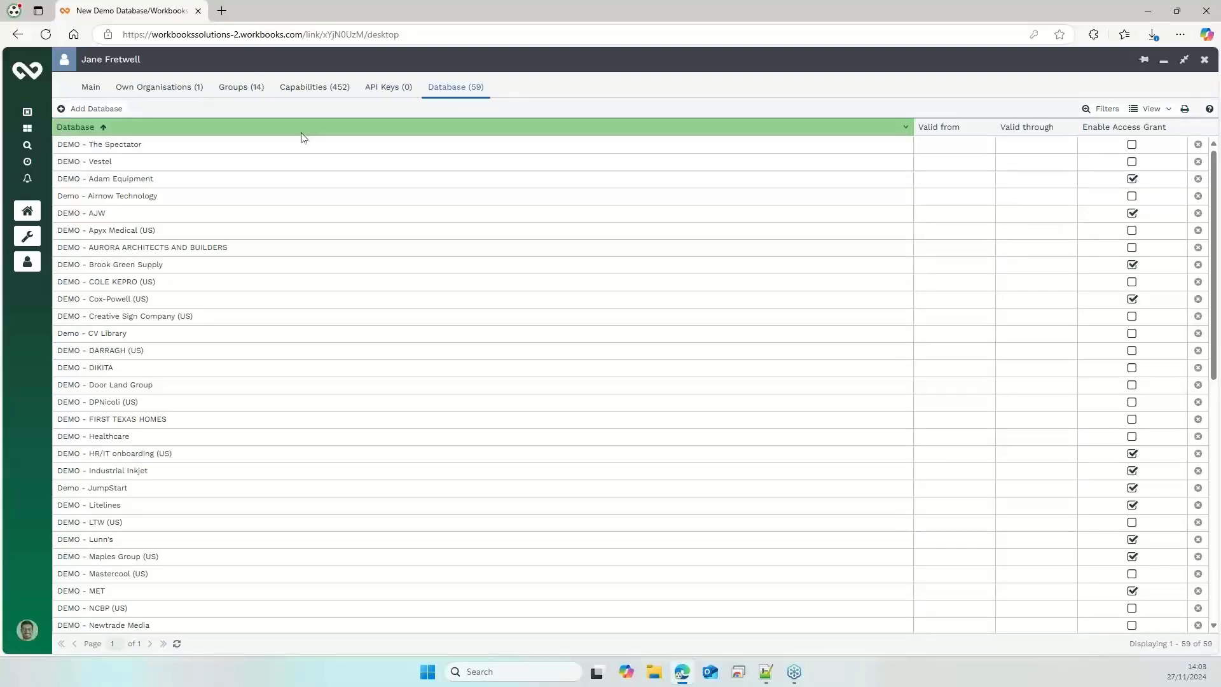
{"action": "left_click", "coordinate": [250, 96]}
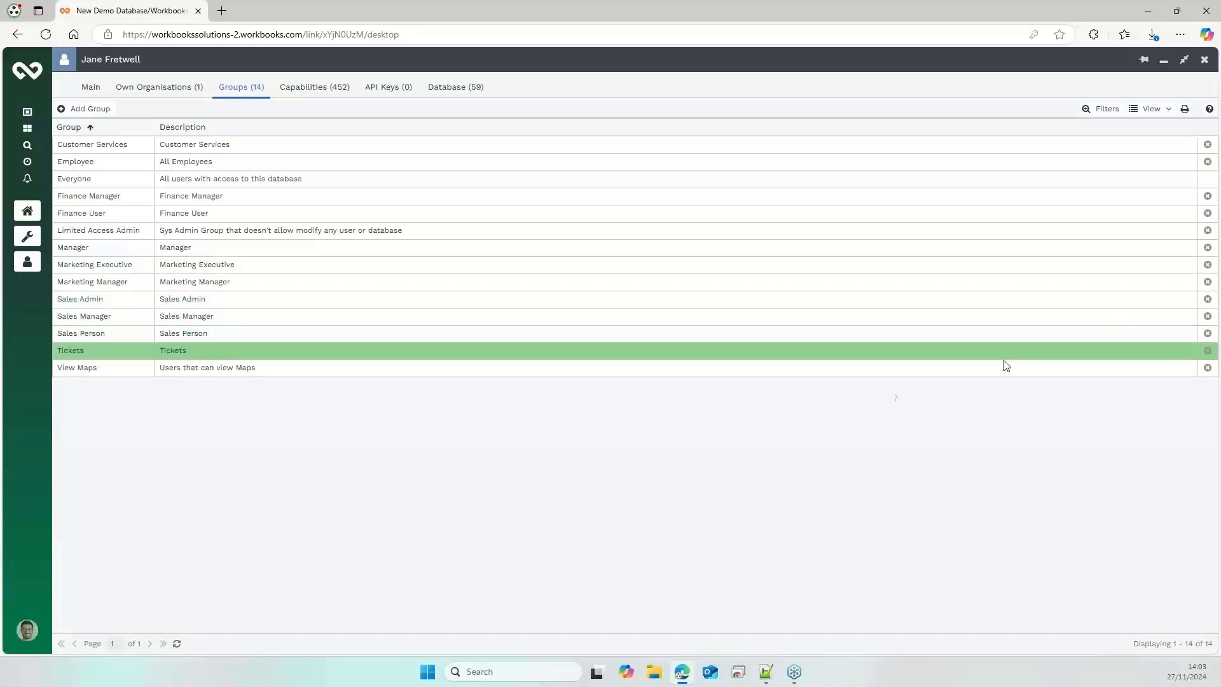
Review the members of the Customer Services group and remove its Delete Cases capability
{"action": "left_click", "coordinate": [117, 151]}
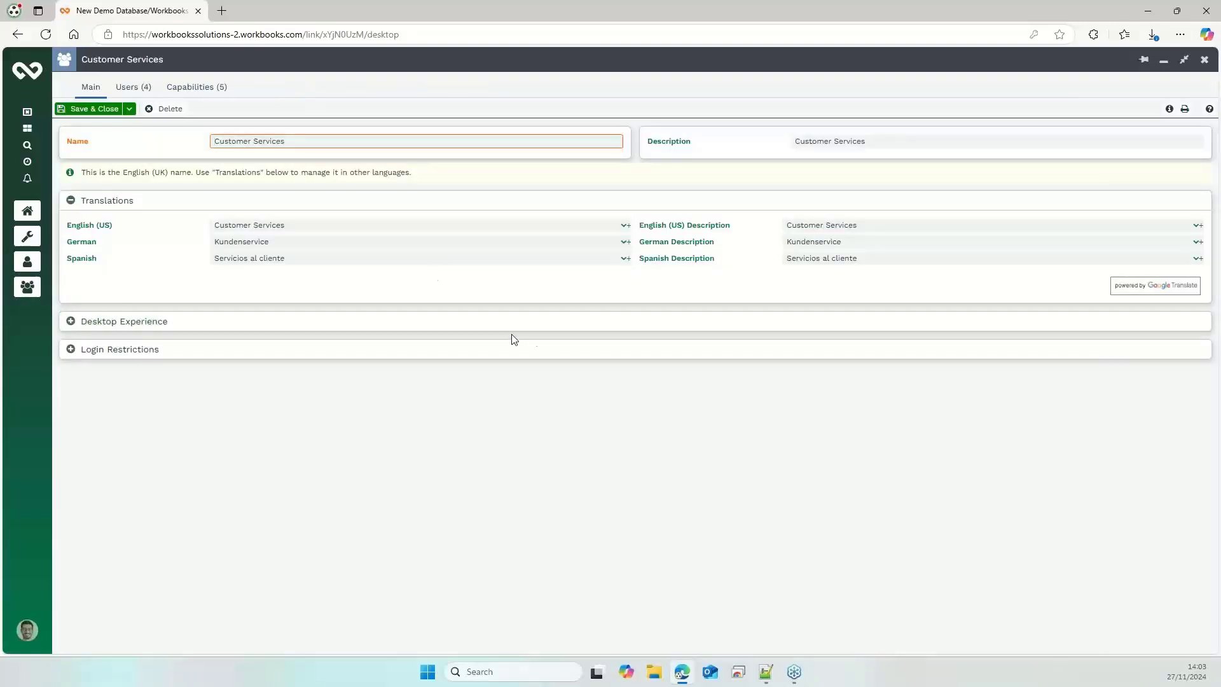
{"action": "left_click", "coordinate": [134, 87]}
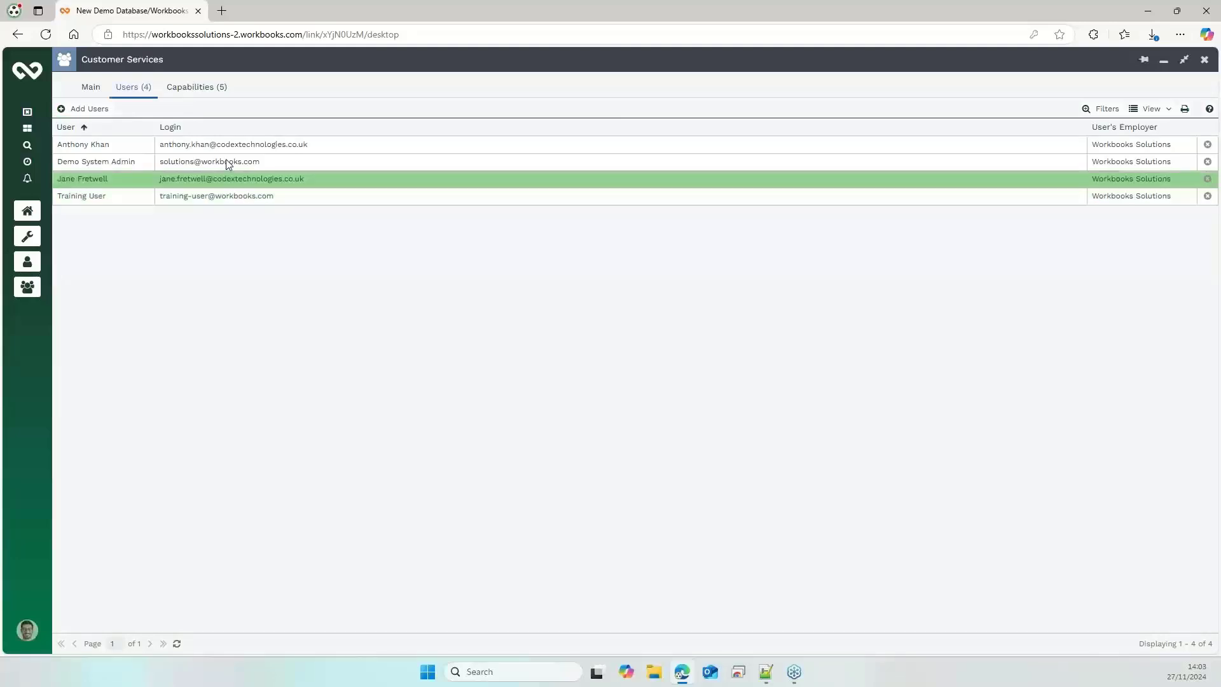
{"action": "left_click", "coordinate": [200, 87]}
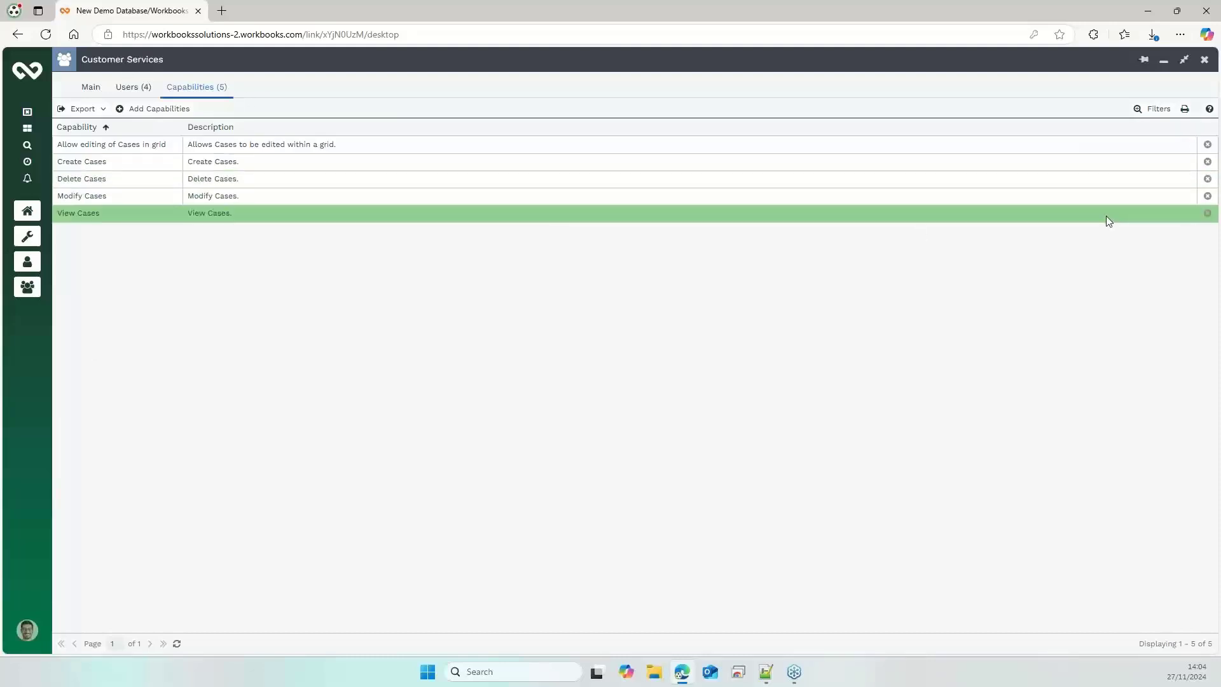
{"action": "left_click", "coordinate": [1208, 180]}
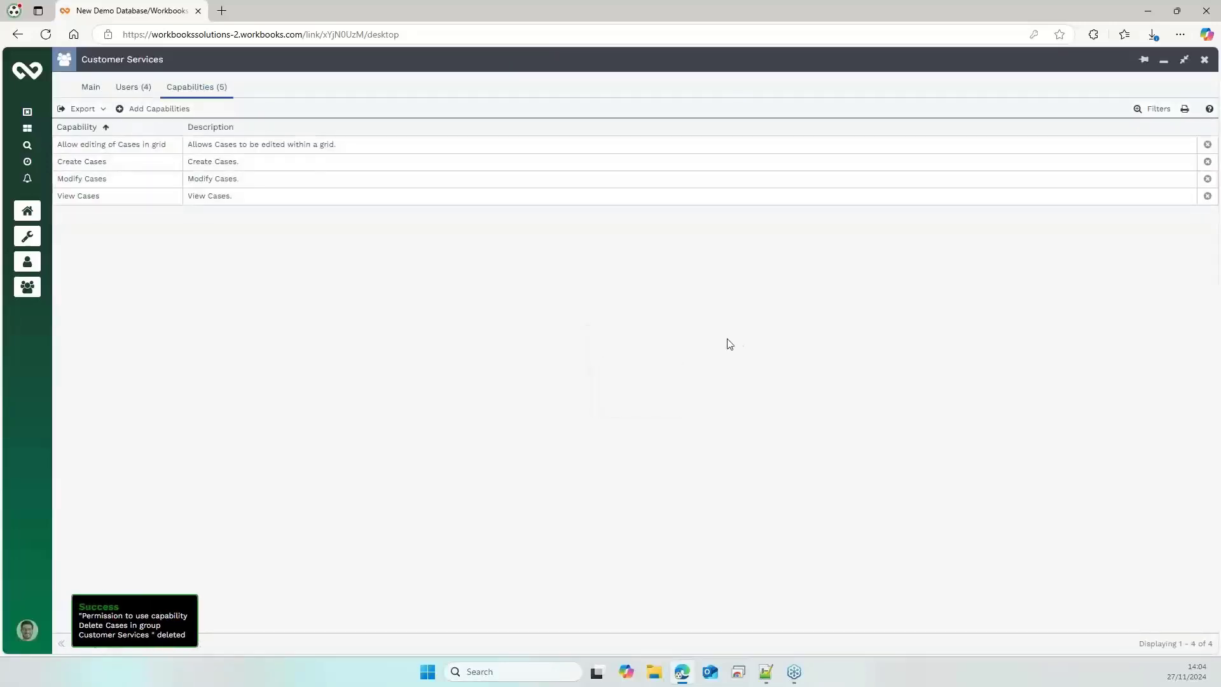
Save the Customer Services group, and close both the group and the employee's user record
{"action": "left_click", "coordinate": [96, 92]}
{"action": "left_click", "coordinate": [129, 108]}
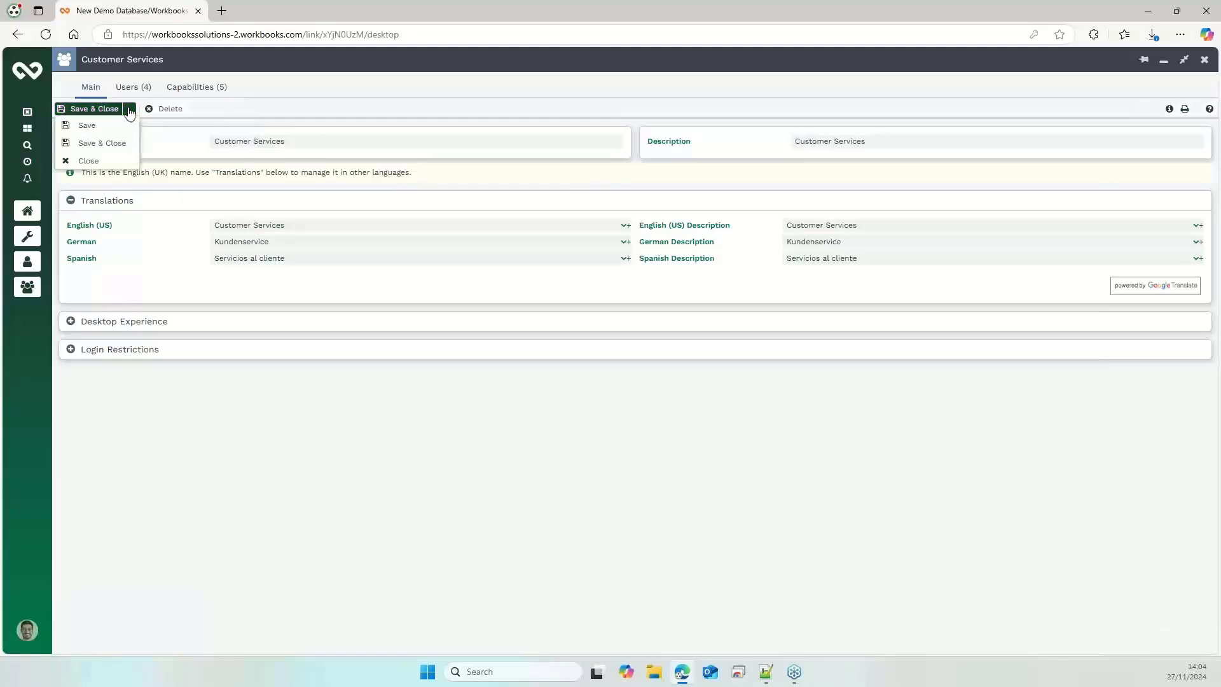
{"action": "left_click", "coordinate": [87, 126]}
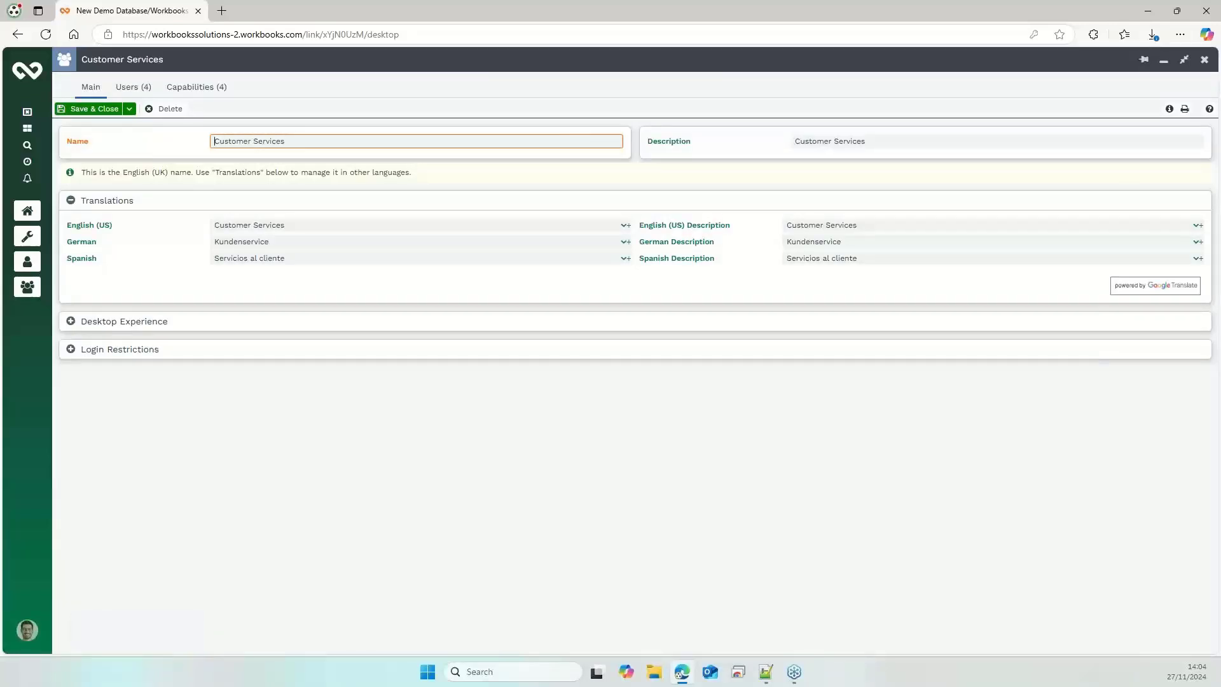
{"action": "left_click", "coordinate": [1205, 60]}
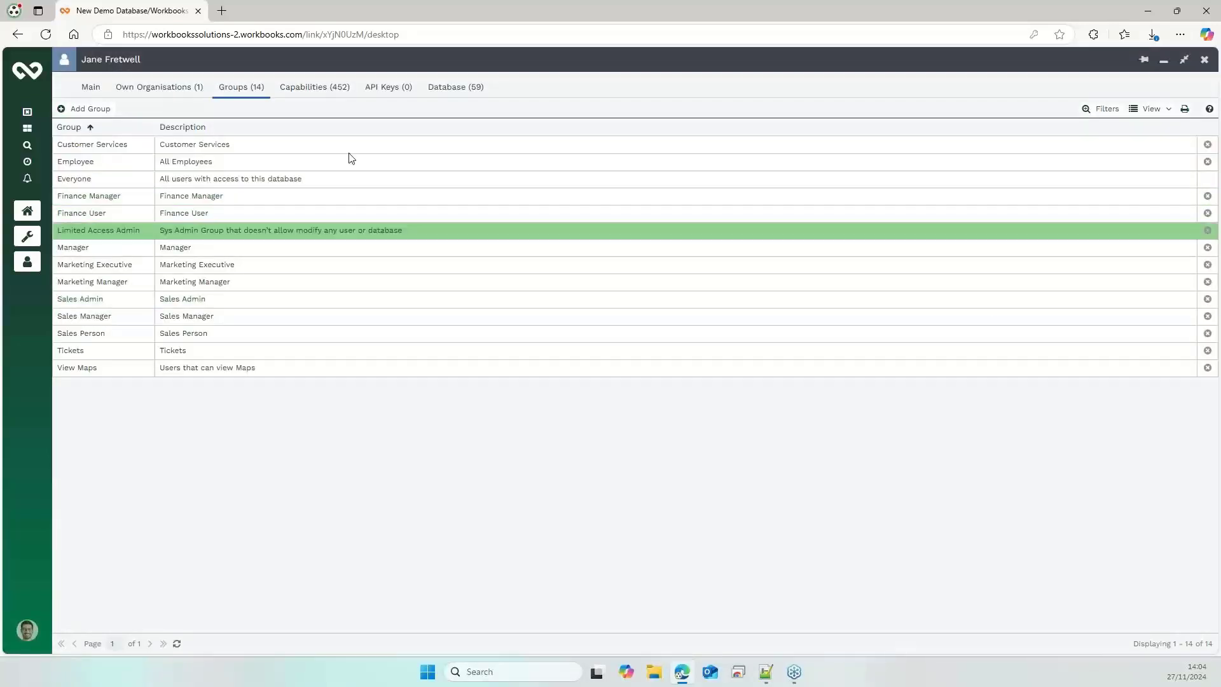
{"action": "left_click", "coordinate": [1204, 61]}
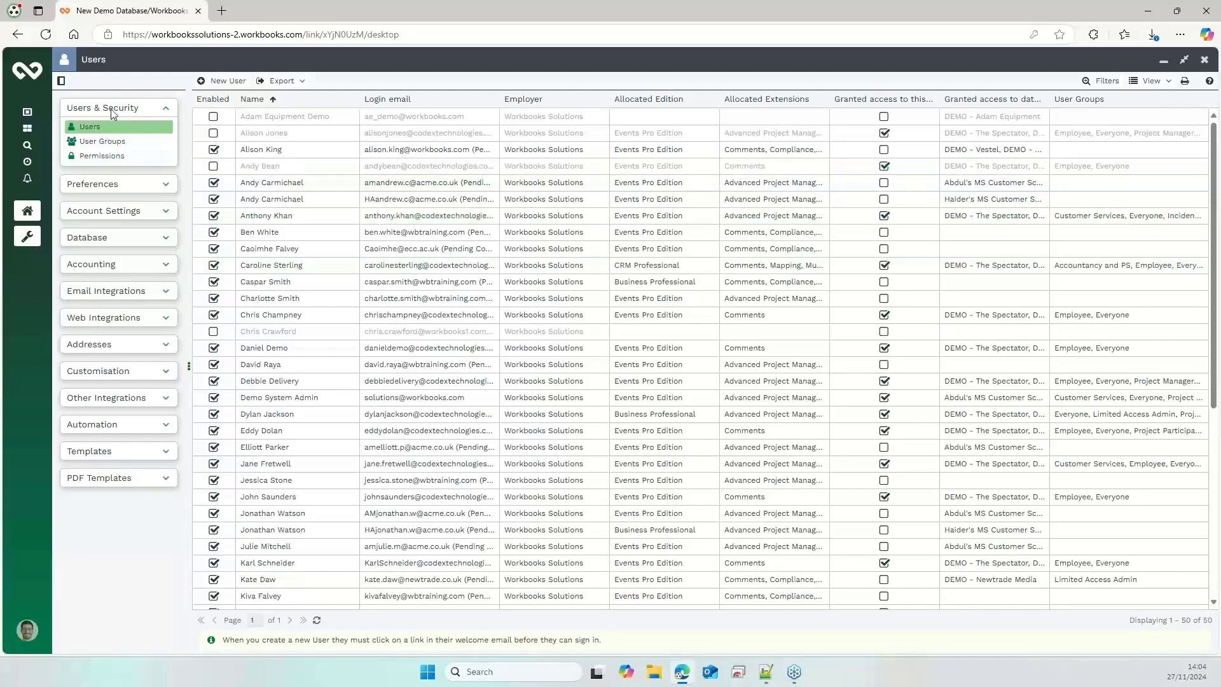
Start a new user group and name it CUSTOMER SERVICE ADMIN
{"action": "left_click", "coordinate": [101, 140]}
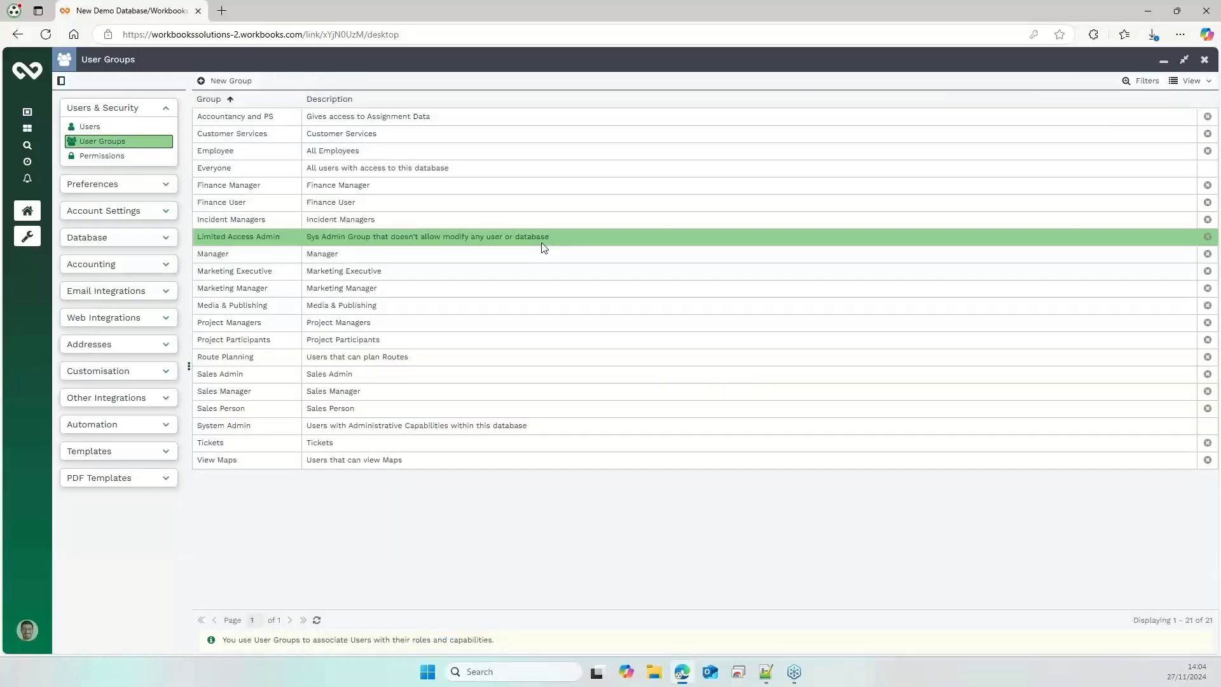
{"action": "left_click", "coordinate": [230, 82]}
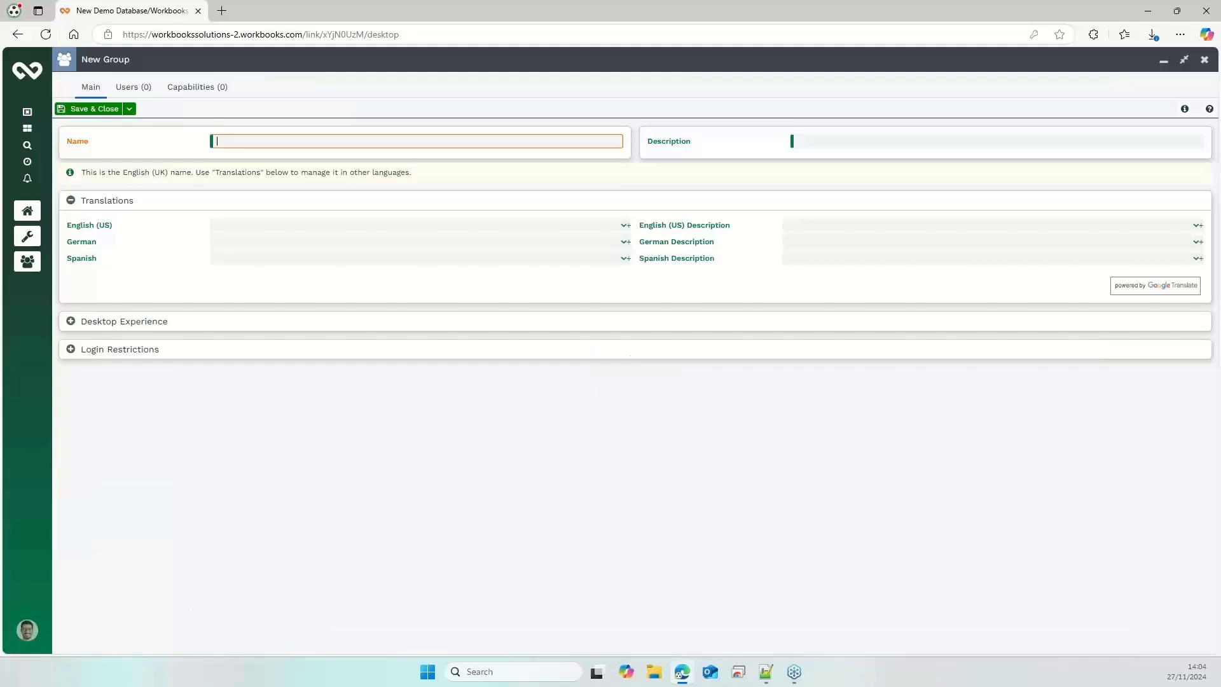
{"action": "key", "text": "alt+Tab"}
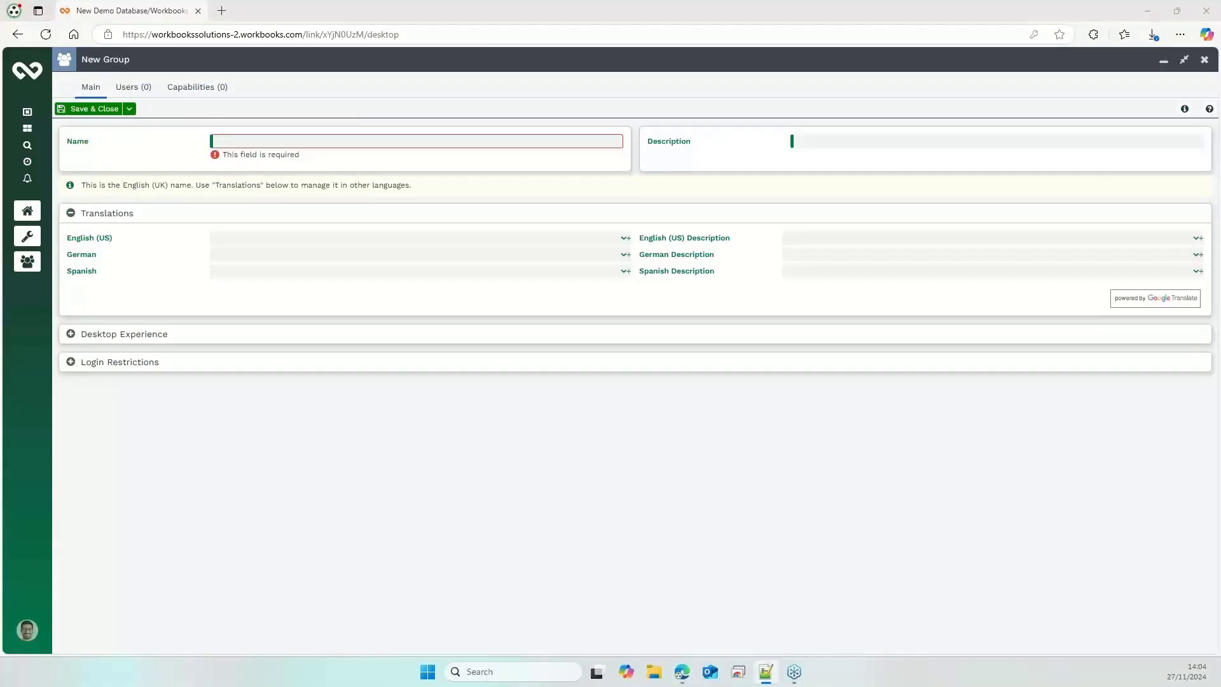
{"action": "left_click", "coordinate": [417, 142]}
{"action": "type", "text": "CUSTOMER SERVICE ADMIN"}
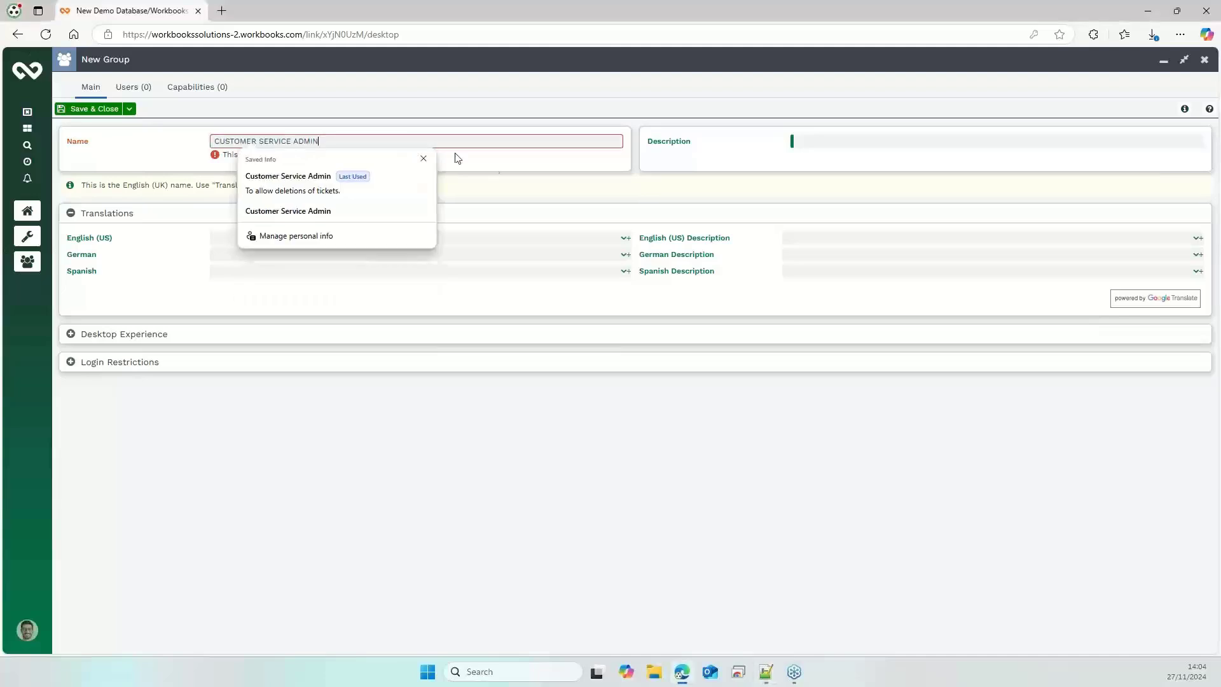
Set the new group's description to "To allow deletions of tickets" and save the group without closing it
{"action": "left_click", "coordinate": [809, 147]}
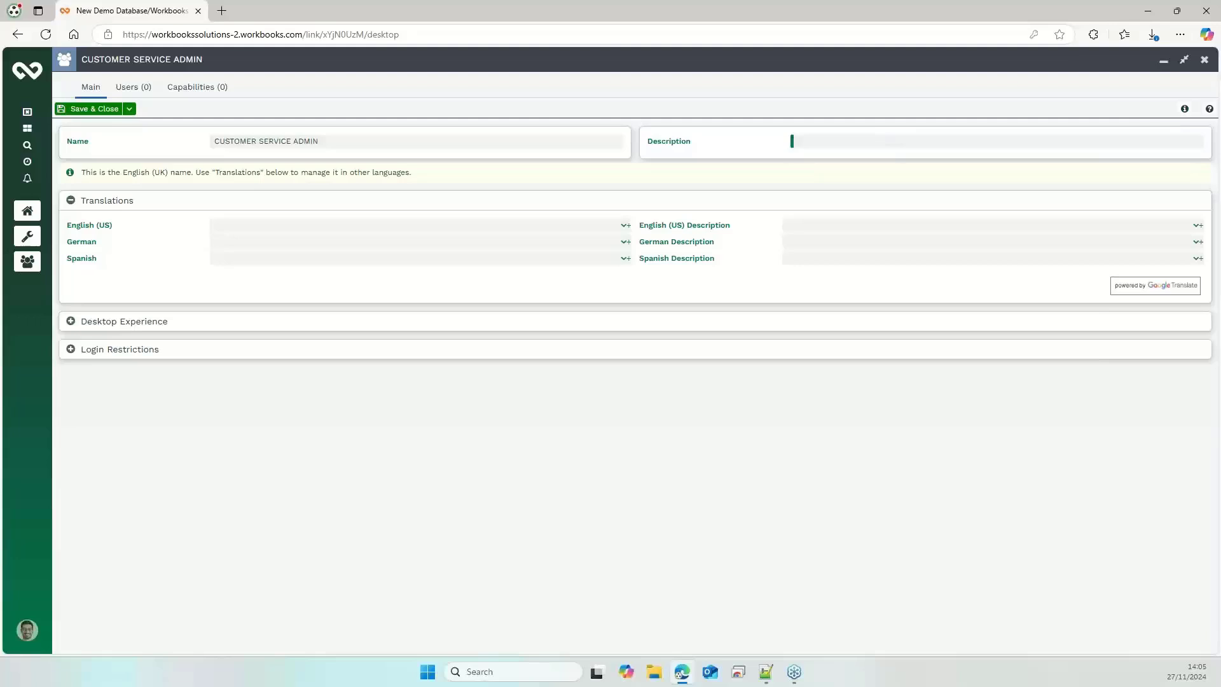
{"action": "key", "text": "alt+Tab"}
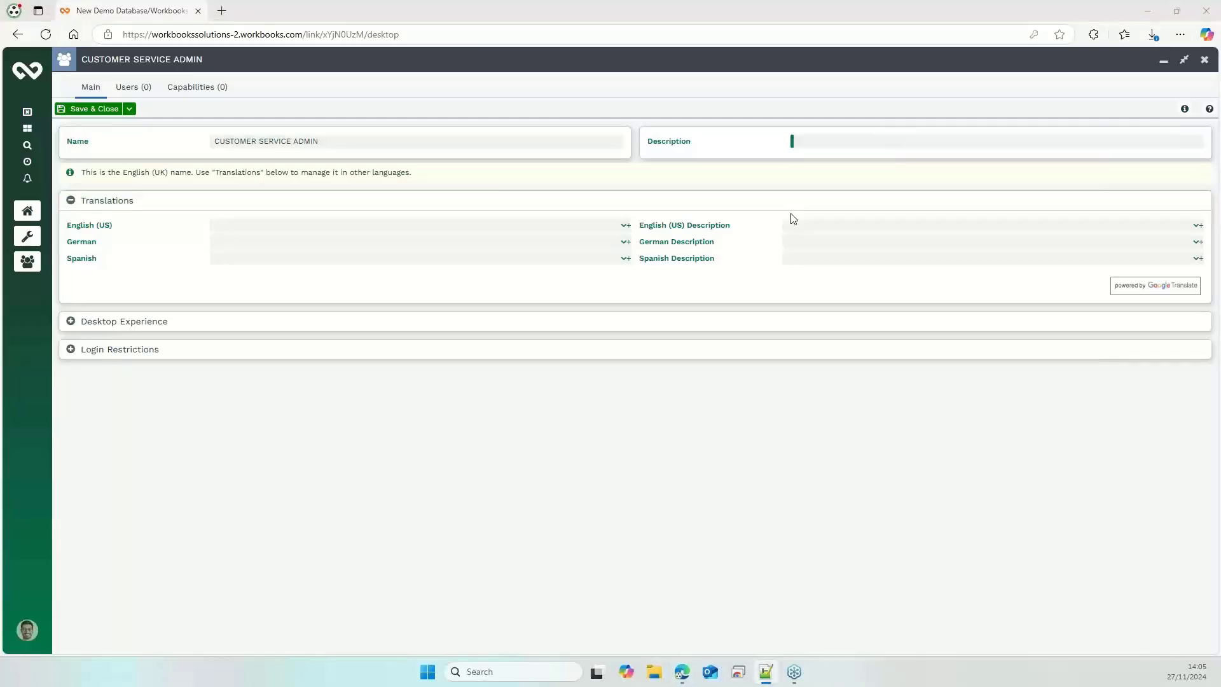
{"action": "left_click", "coordinate": [842, 140]}
{"action": "type", "text": "To allow deletions of tickets"}
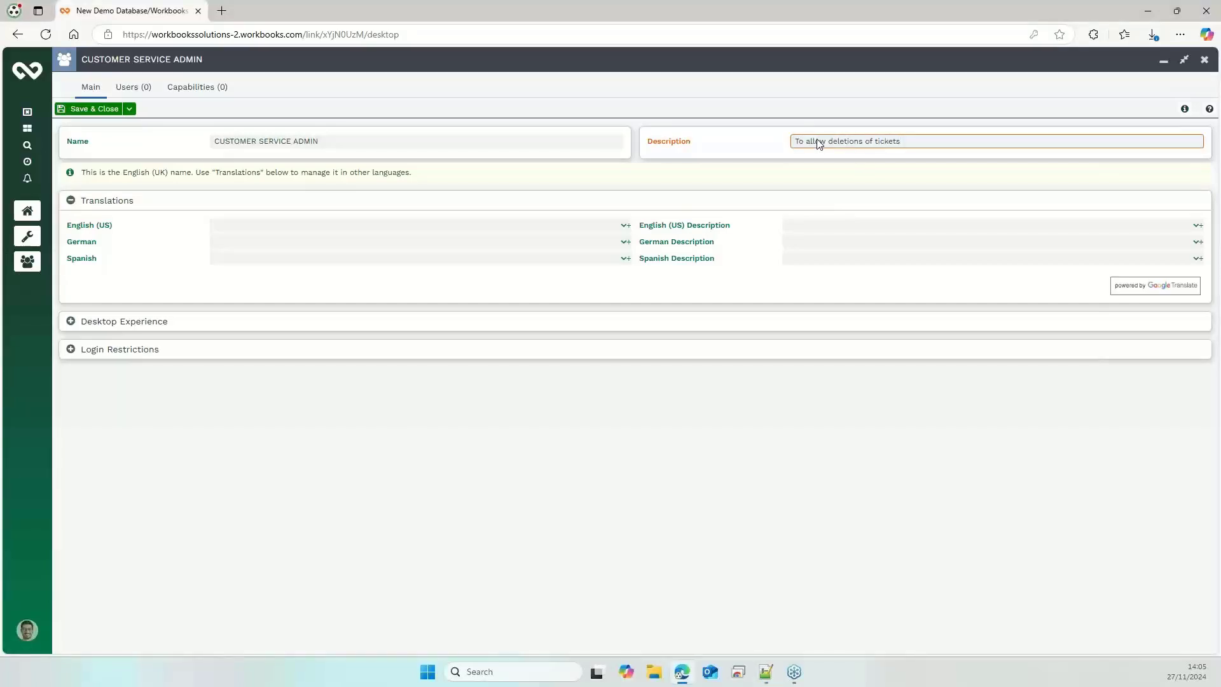
{"action": "left_click", "coordinate": [129, 109]}
{"action": "left_click", "coordinate": [117, 126]}
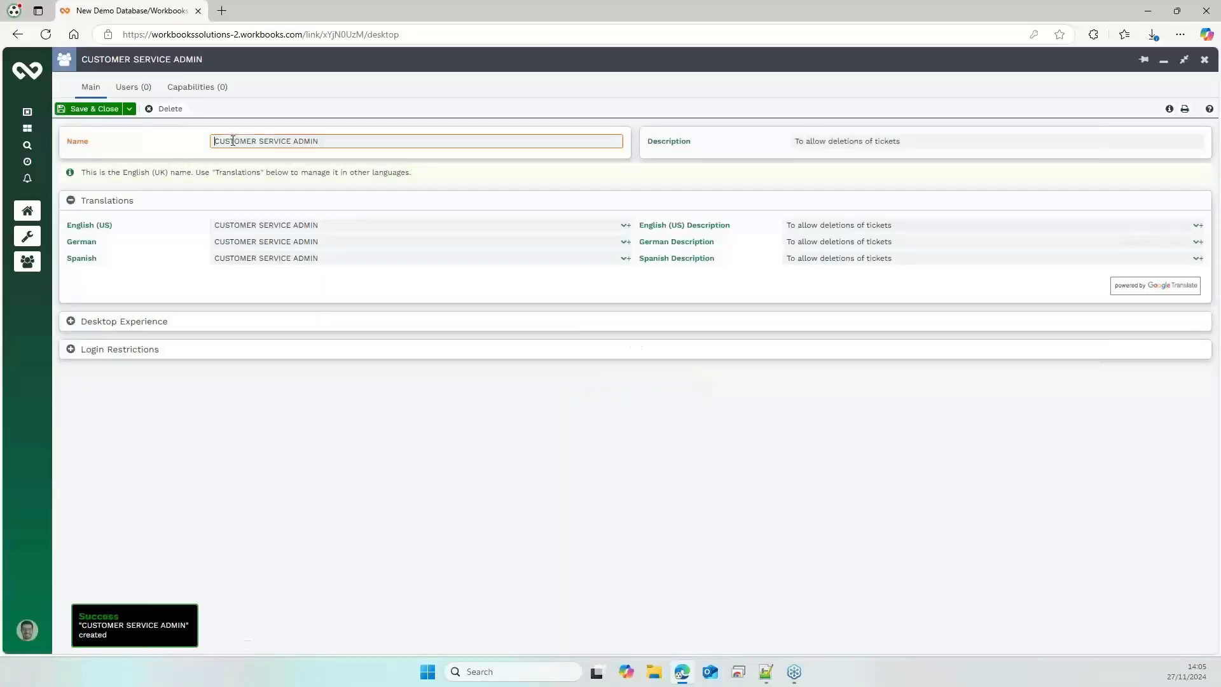
Add the employee whose user record was reviewed as a member of the CUSTOMER SERVICE ADMIN group
{"action": "left_click", "coordinate": [133, 87]}
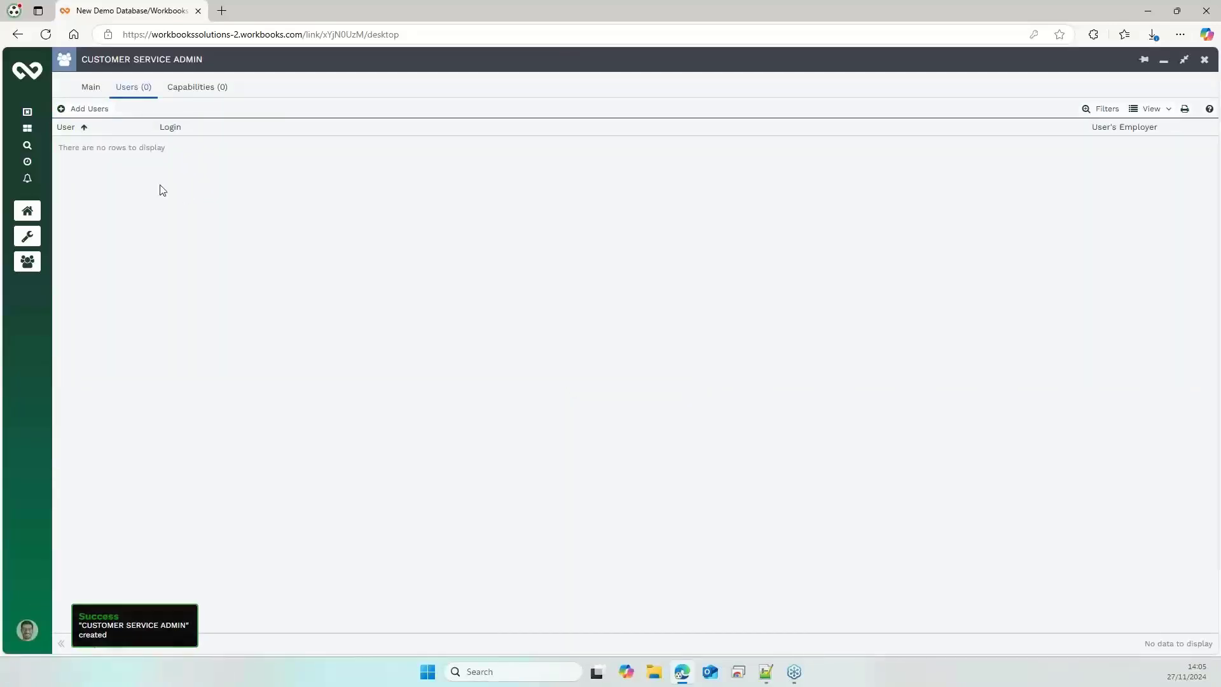
{"action": "left_click", "coordinate": [82, 109]}
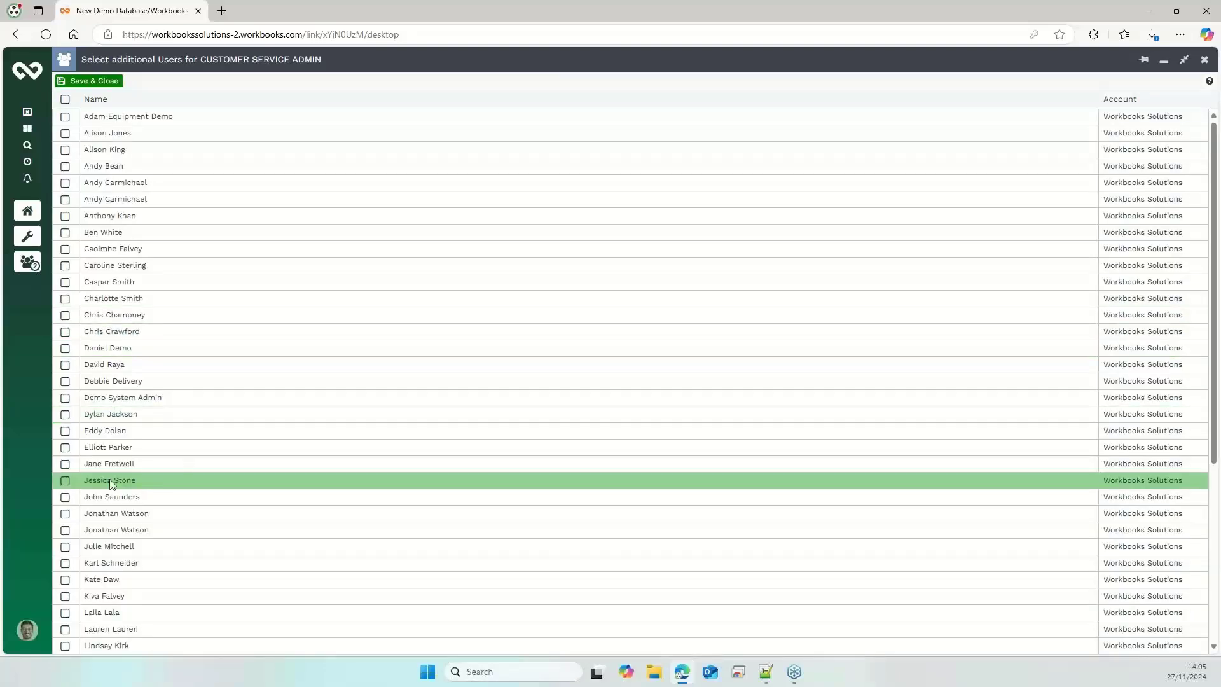
{"action": "left_click", "coordinate": [65, 463]}
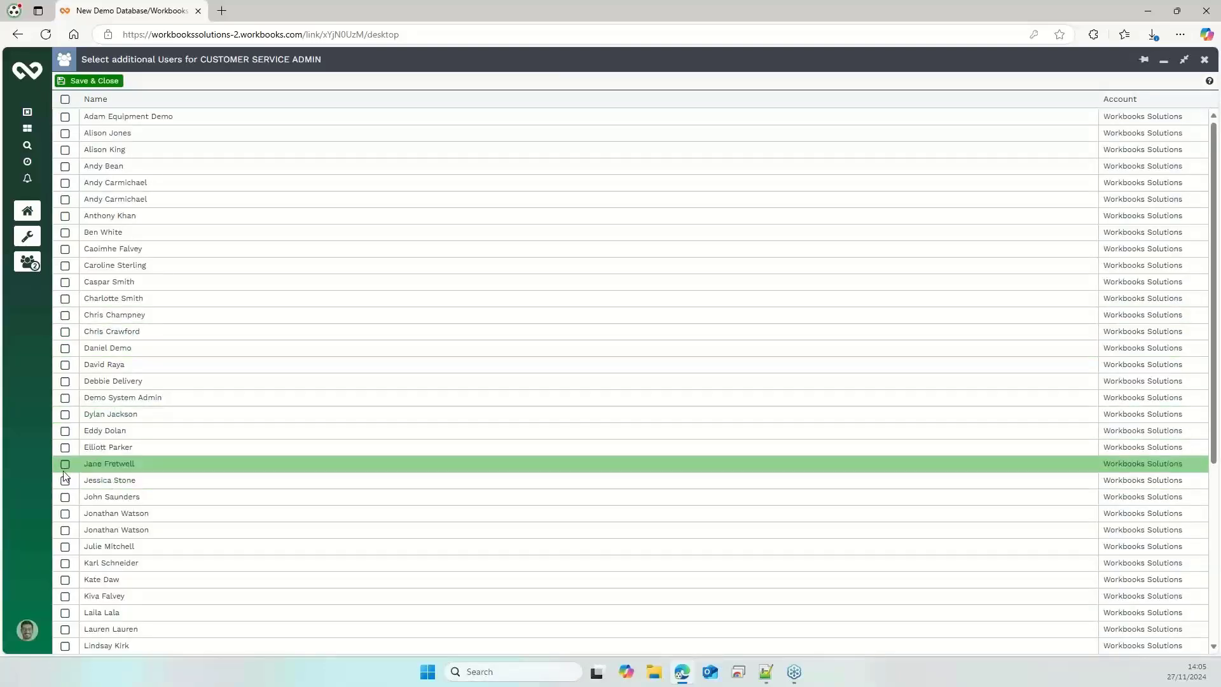
{"action": "left_click", "coordinate": [89, 80]}
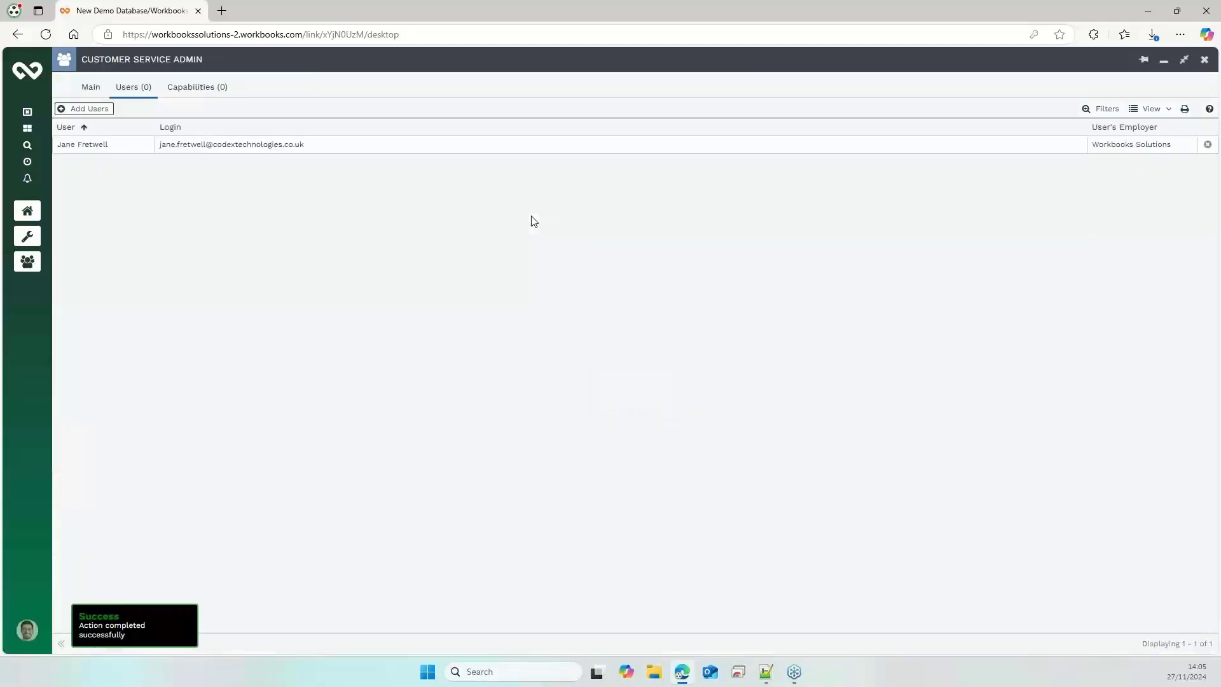
Search the capabilities for "delete cases", grant Delete Cases to the CUSTOMER SERVICE ADMIN group, and save the group
{"action": "left_click", "coordinate": [201, 93]}
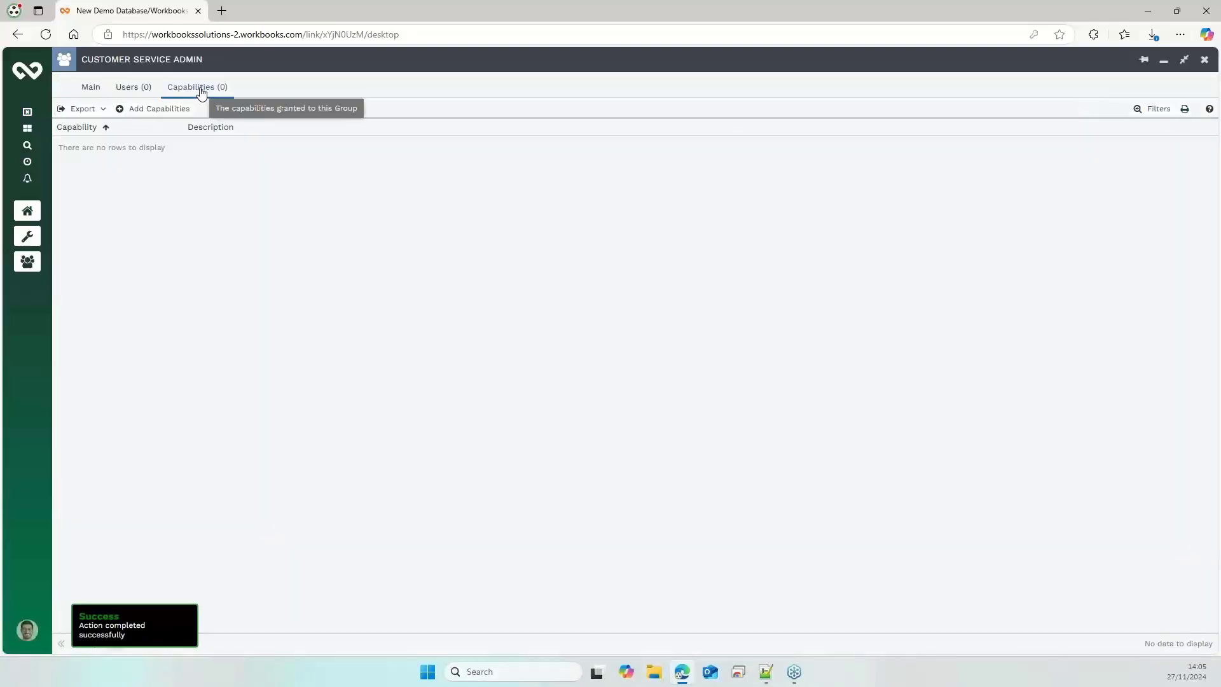
{"action": "left_click", "coordinate": [148, 108]}
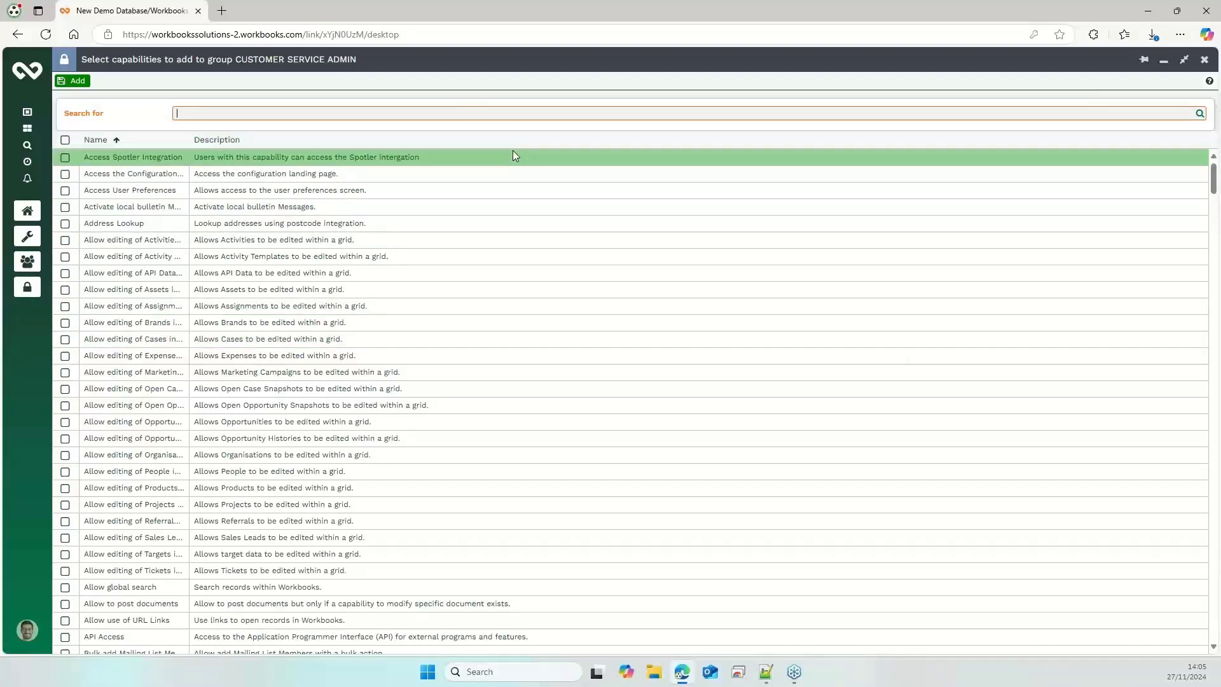
{"action": "type", "text": "delete cases"}
{"action": "left_click", "coordinate": [1199, 115]}
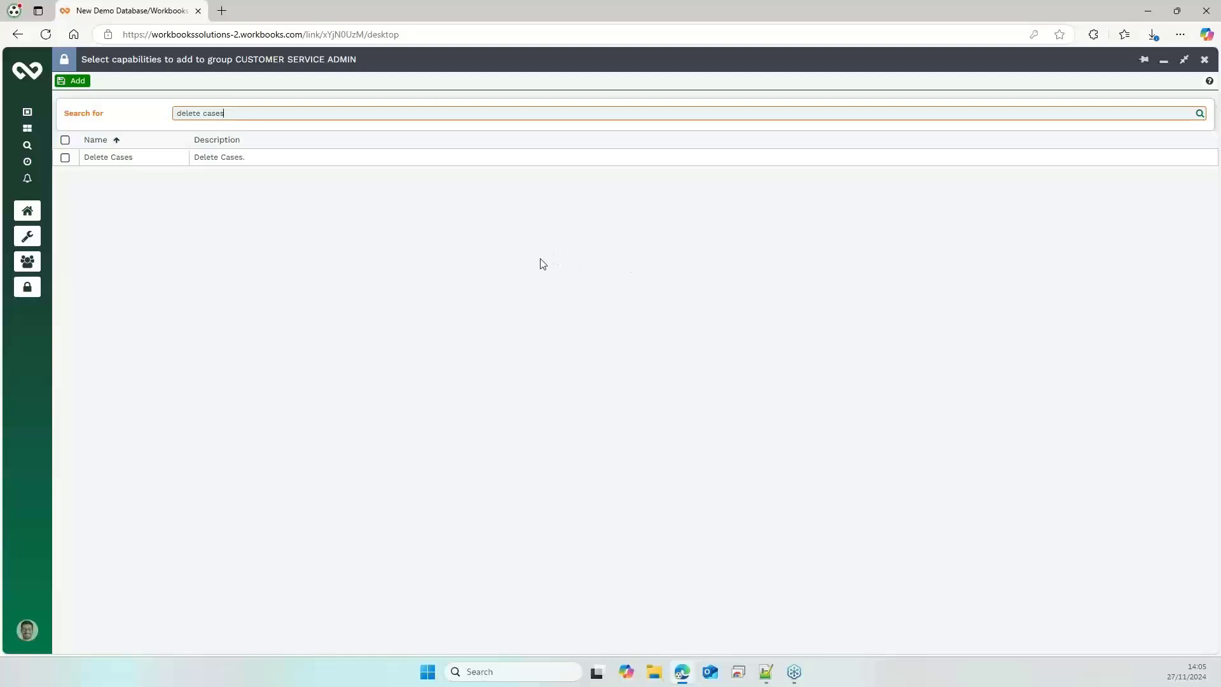
{"action": "left_click", "coordinate": [65, 158]}
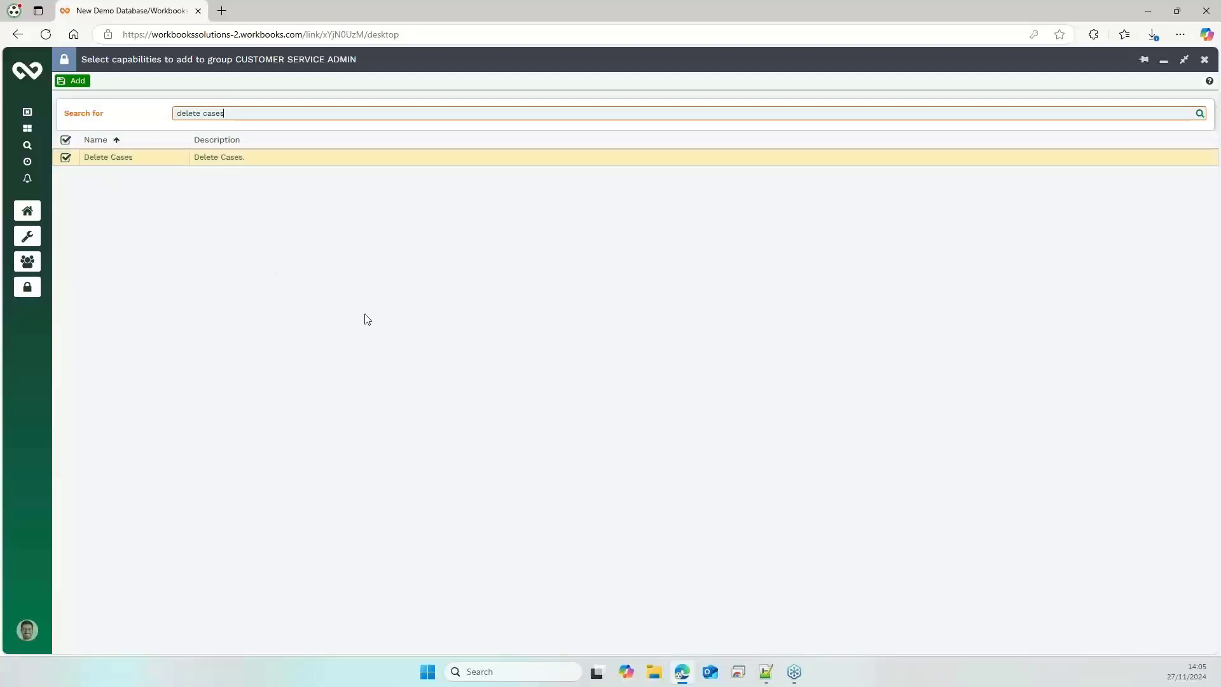
{"action": "left_click", "coordinate": [71, 81]}
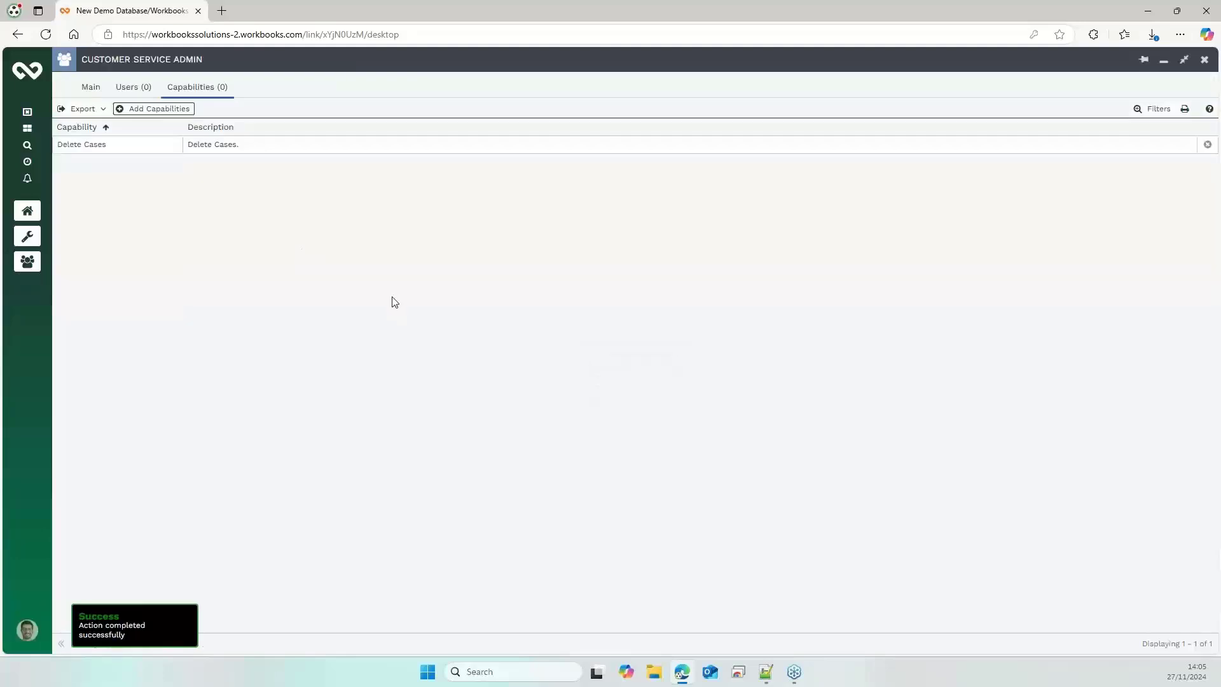
{"action": "left_click", "coordinate": [91, 86]}
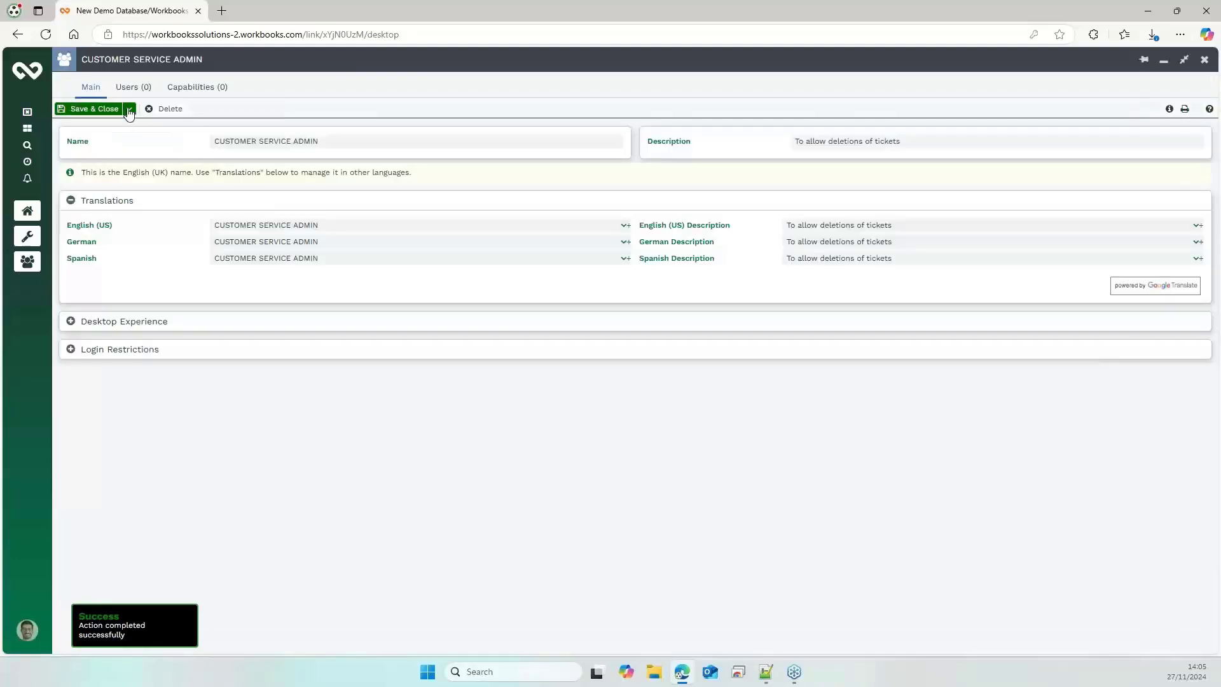
{"action": "left_click", "coordinate": [130, 109]}
{"action": "left_click", "coordinate": [119, 124]}
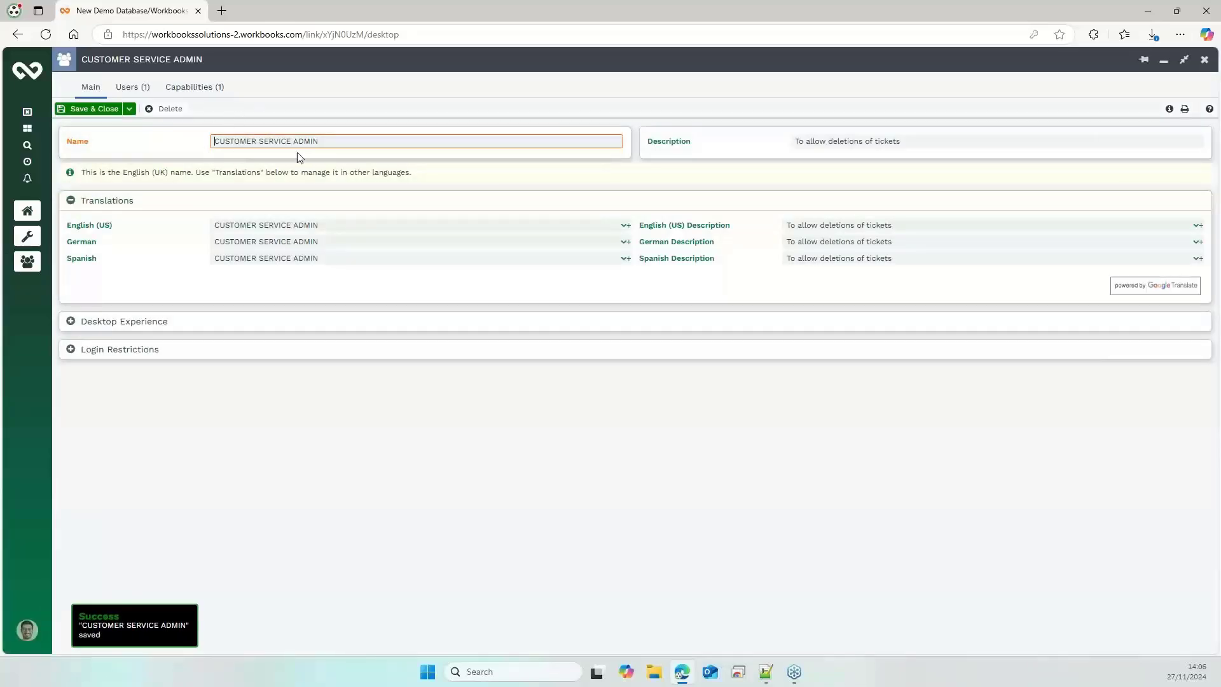
Check the CUSTOMER SERVICE ADMIN group's member users and assigned capabilities, and close the group record
{"action": "left_click", "coordinate": [136, 88]}
{"action": "left_click", "coordinate": [195, 92]}
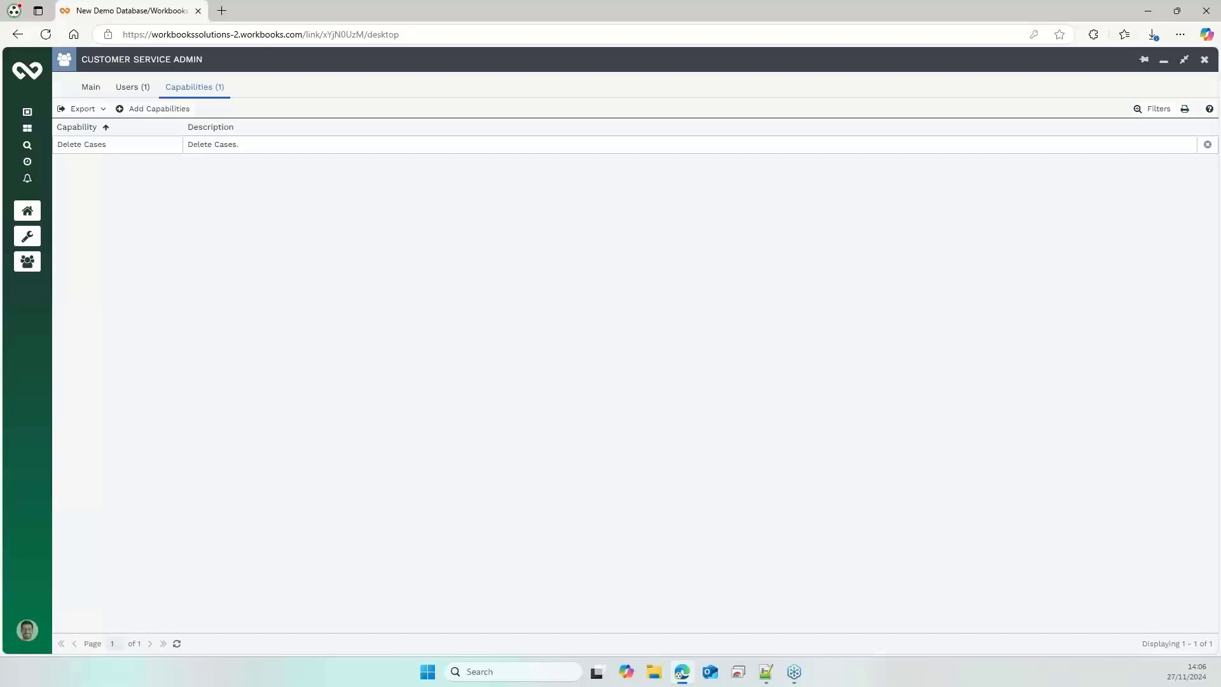
{"action": "left_click", "coordinate": [1205, 61]}
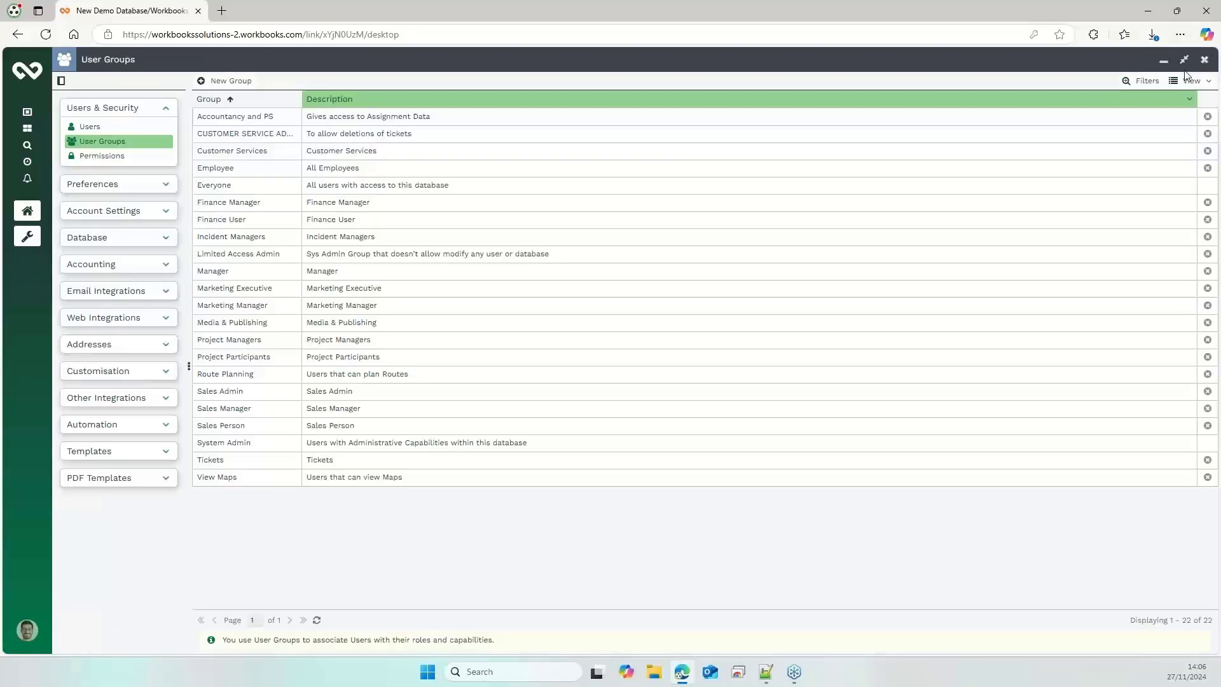
Review the capabilities assigned to the Customer Services group and close its record
{"action": "left_click", "coordinate": [255, 146]}
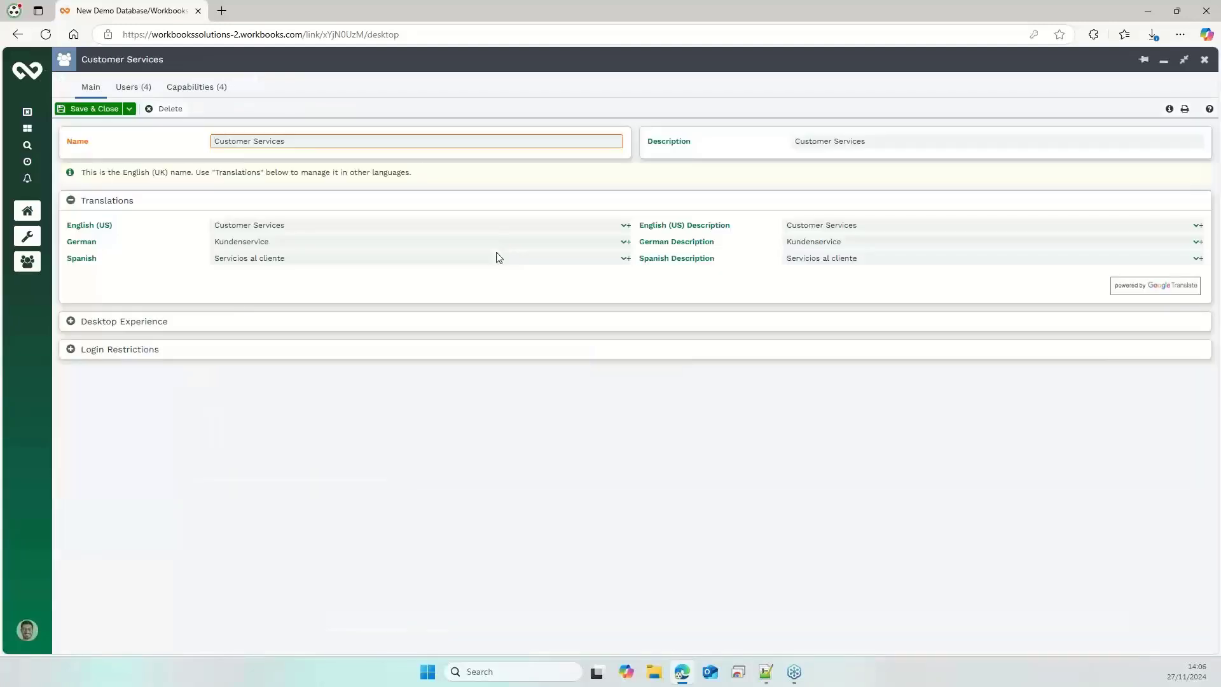
{"action": "left_click", "coordinate": [194, 87]}
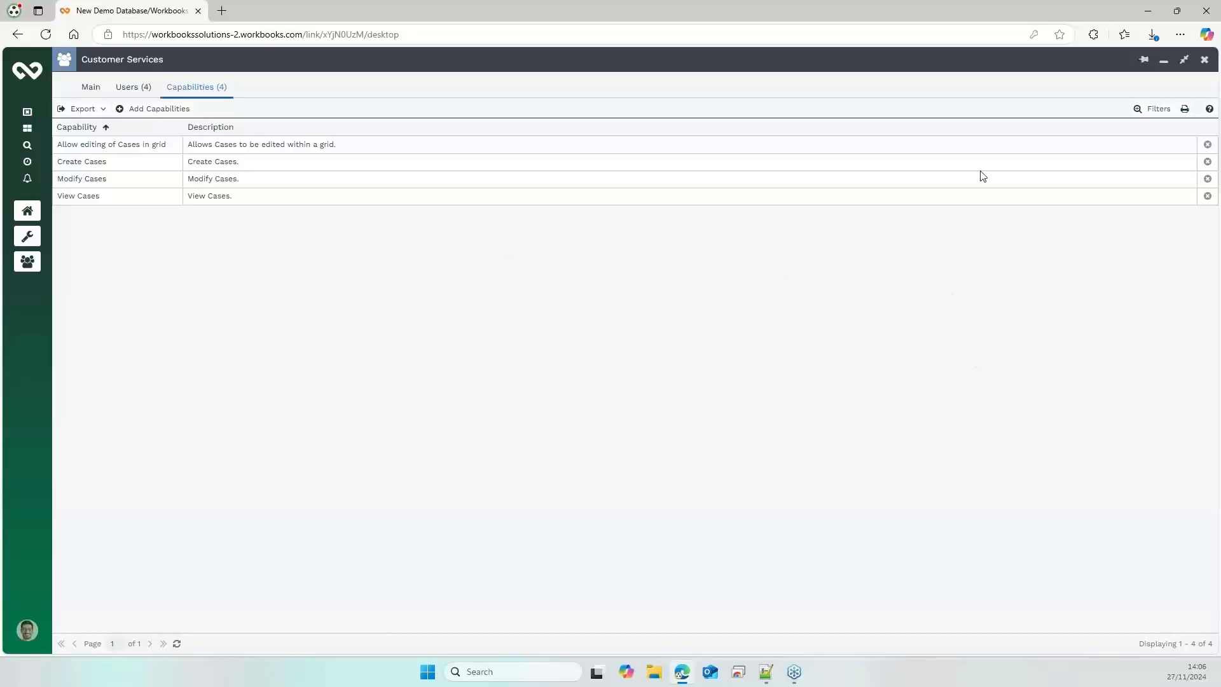
{"action": "left_click", "coordinate": [1205, 61]}
Examine the user group memberships in the user record of the employee added to the CUSTOMER SERVICE ADMIN group
{"action": "left_click", "coordinate": [90, 127]}
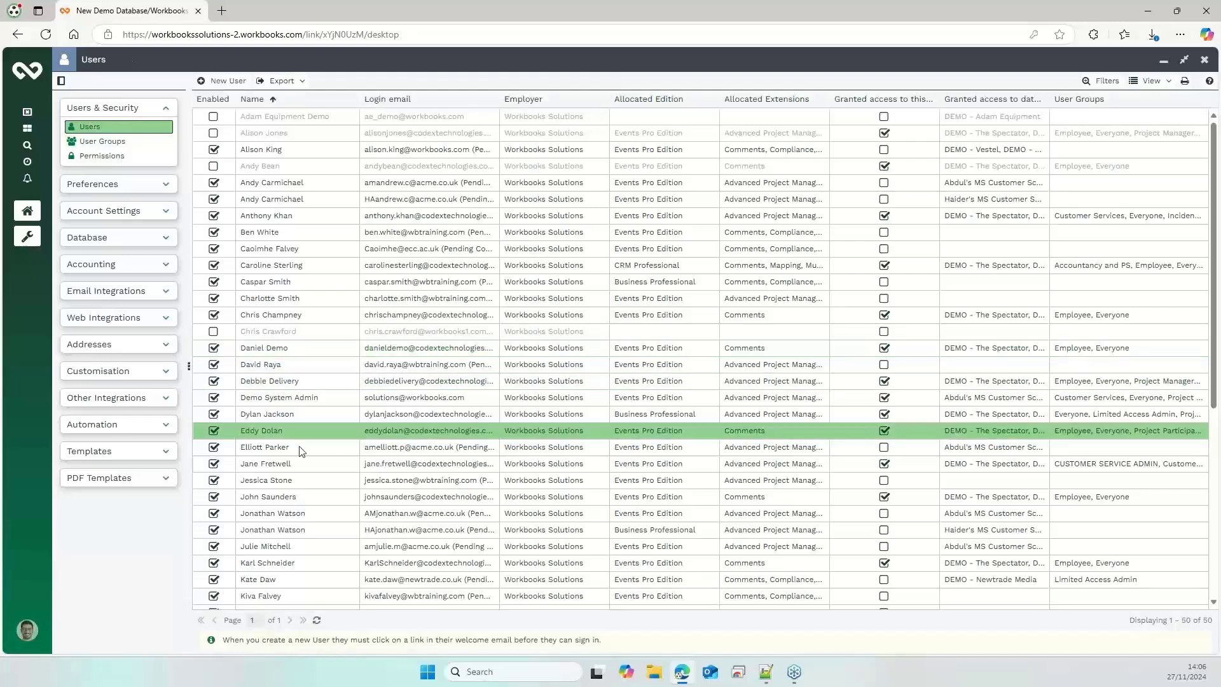
{"action": "left_click", "coordinate": [302, 459]}
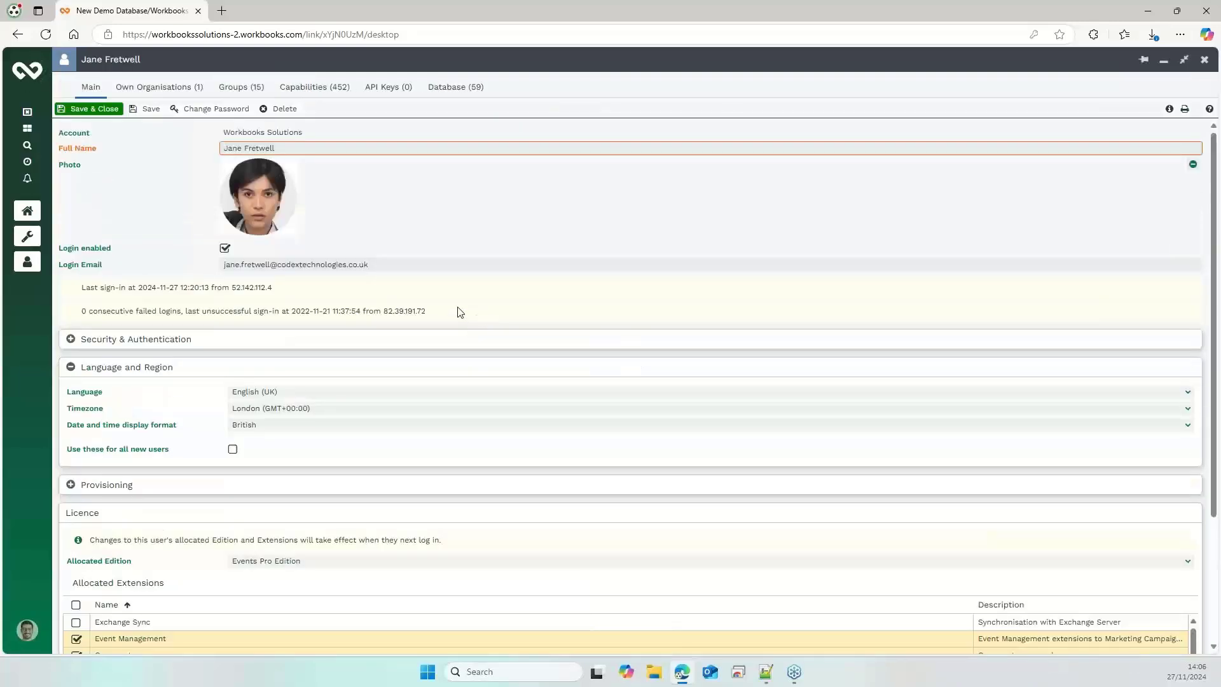
{"action": "left_click", "coordinate": [245, 89]}
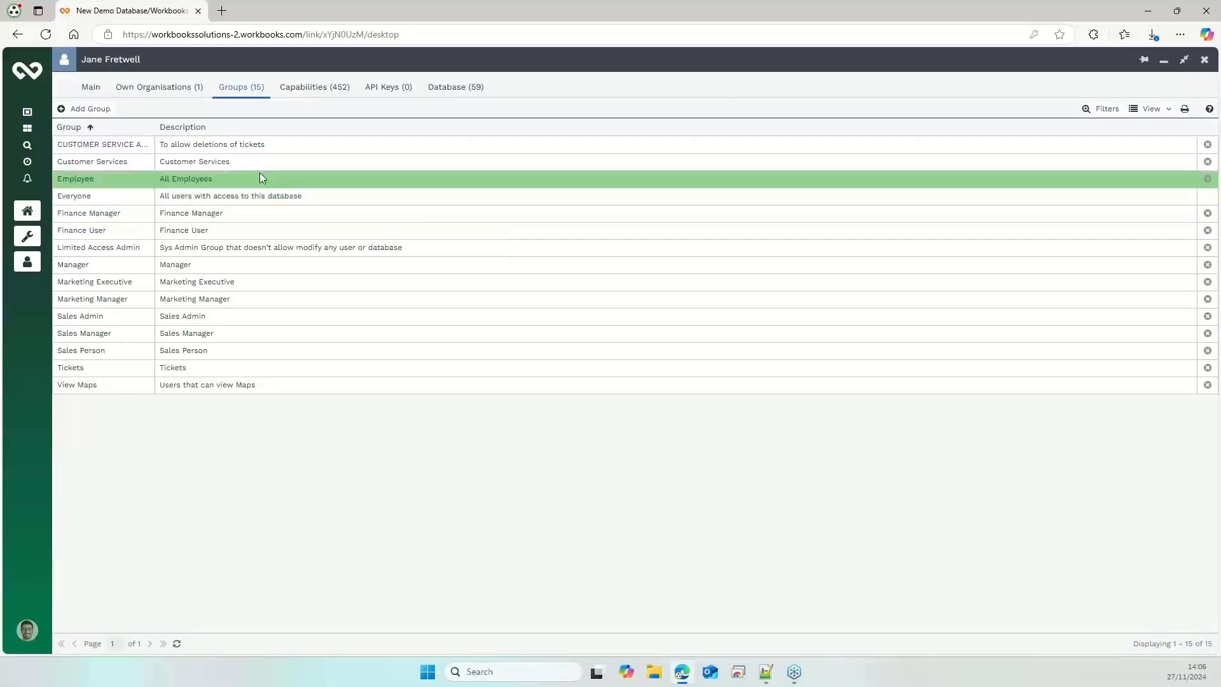